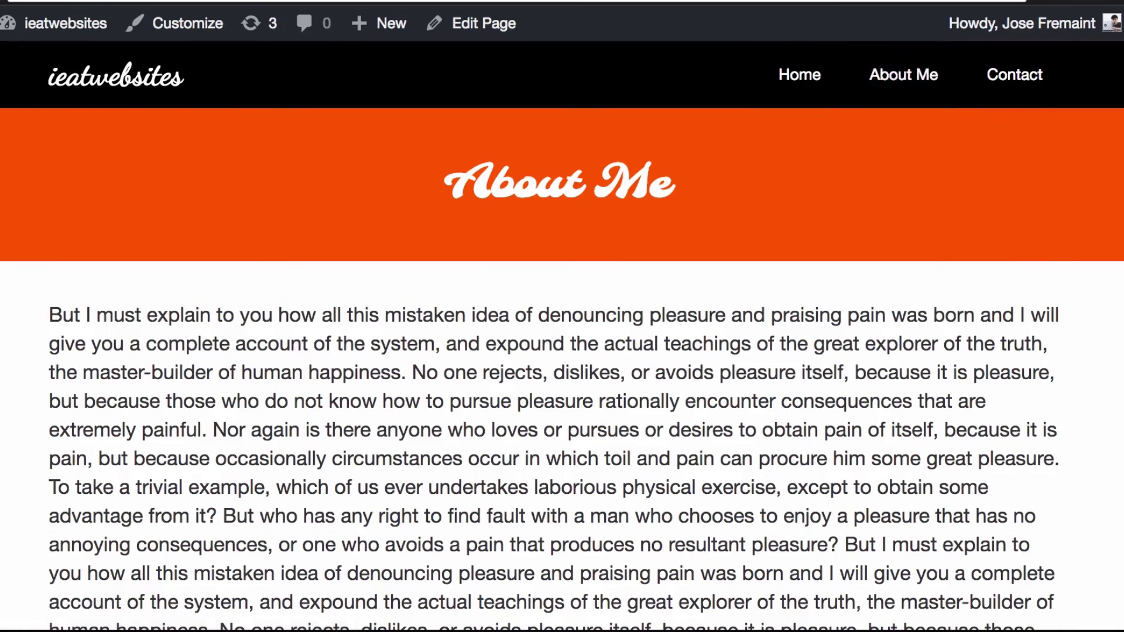
- Look over the site's Home page and About Me page
scroll(562, 351, "down", 1)
scroll(562, 351, "up", 1)
left_click_drag(48, 316, 1061, 462)
left_click(1112, 364)
left_click(802, 76)
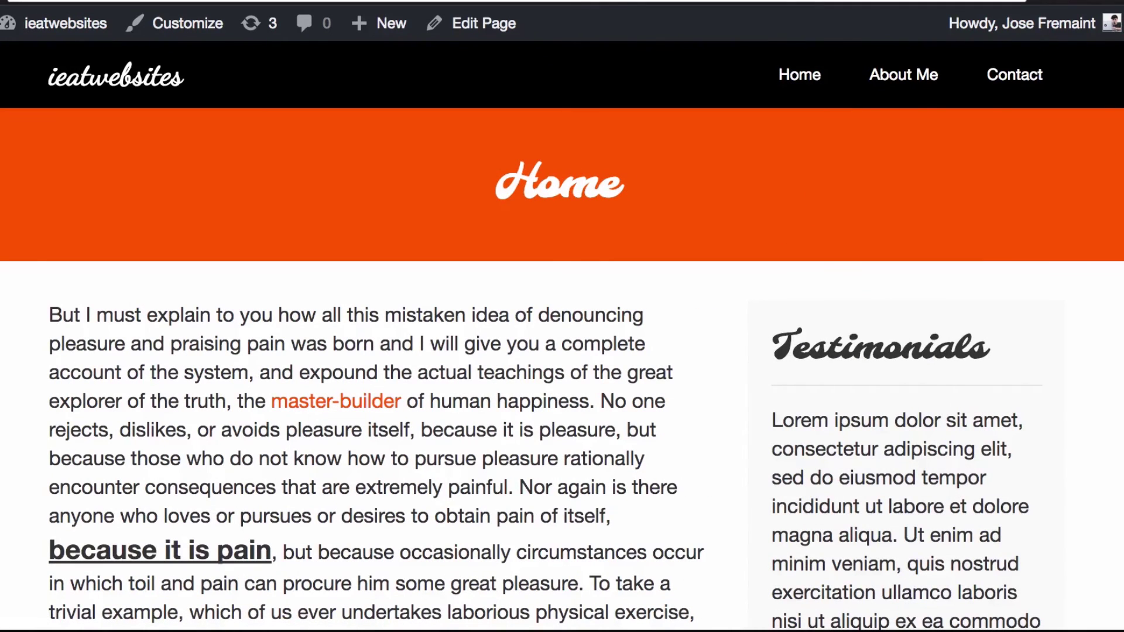
left_click(903, 74)
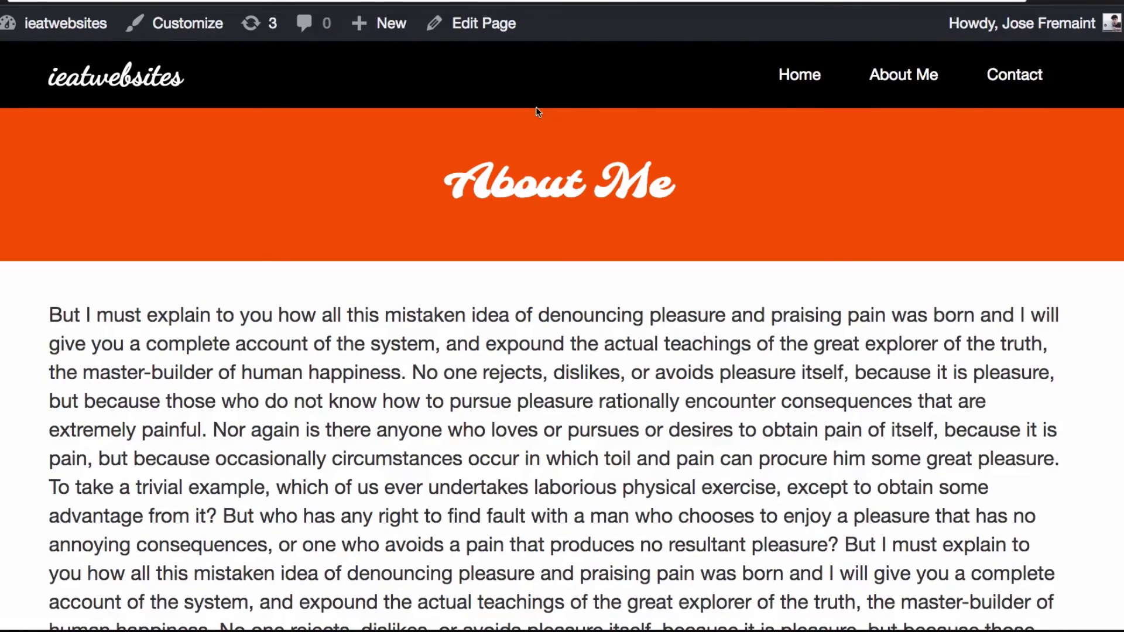
- Open the About Me page in the WordPress page editor from the front end
left_click_drag(442, 182, 699, 185)
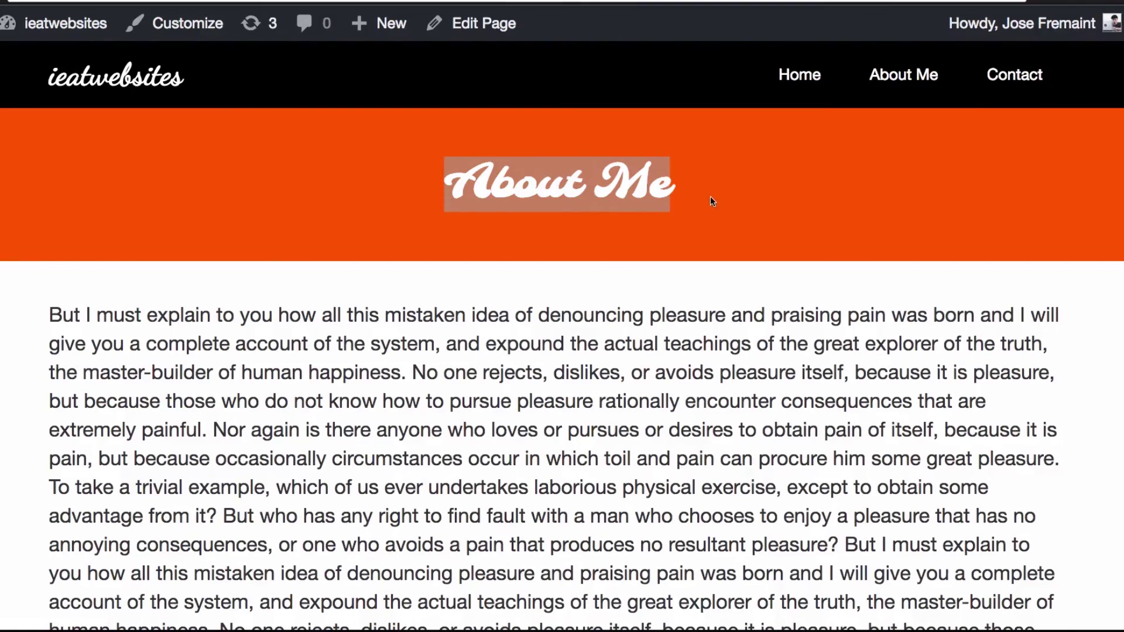
left_click(709, 196)
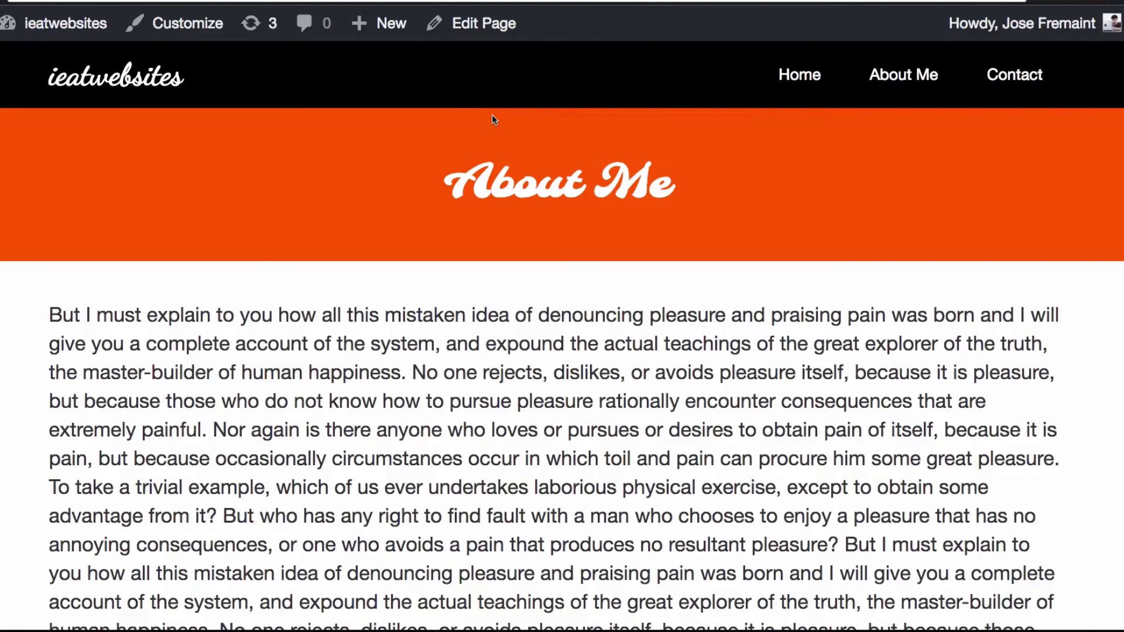
left_click(475, 23)
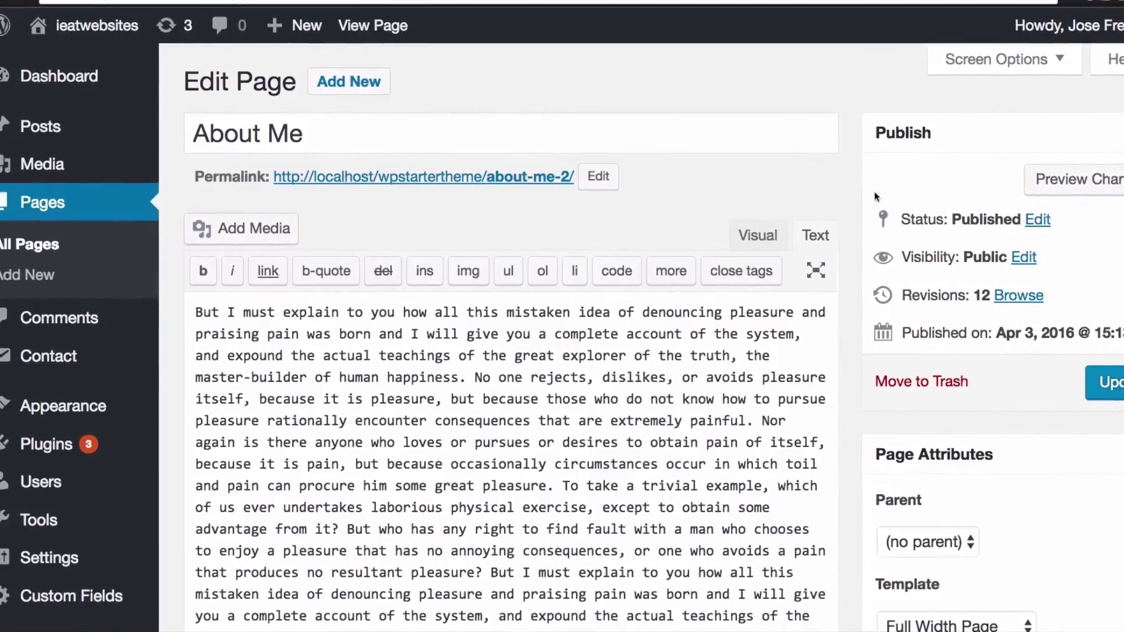
- Confirm under Page Attributes that About Me uses the Full Width Page template
scroll(864, 171, "down", 6)
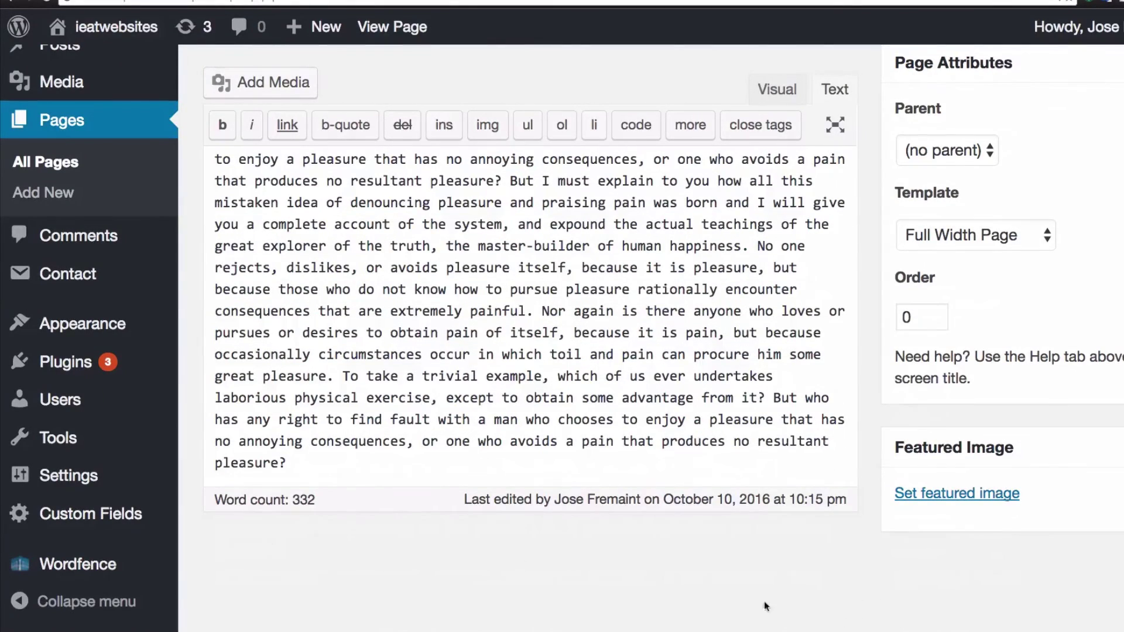
scroll(950, 422, "up", 5)
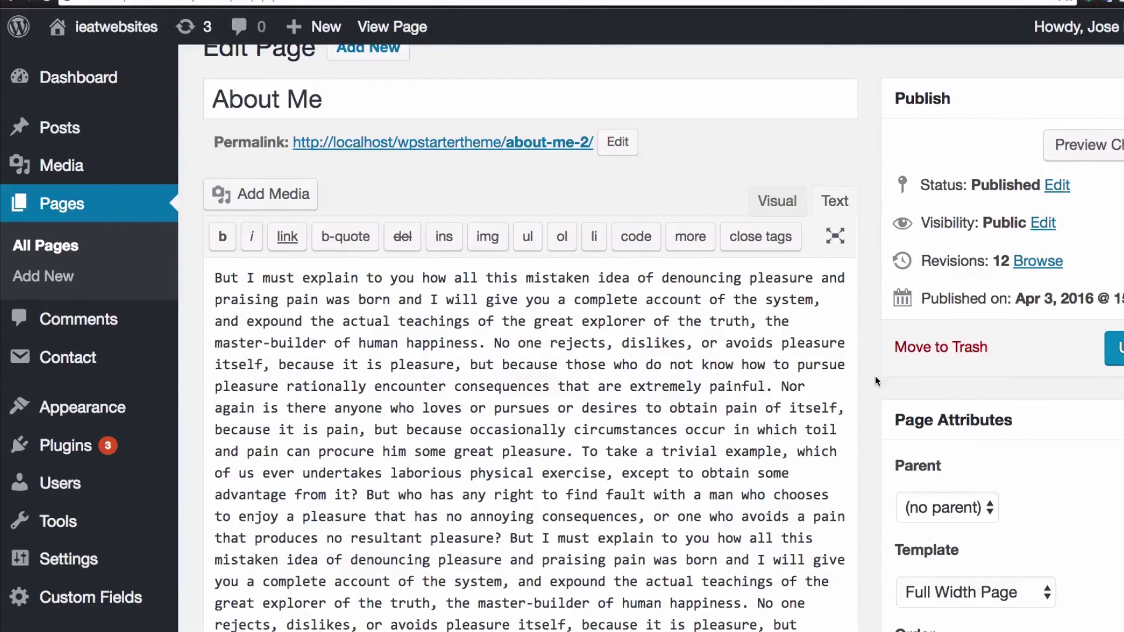
scroll(876, 381, "down", 2)
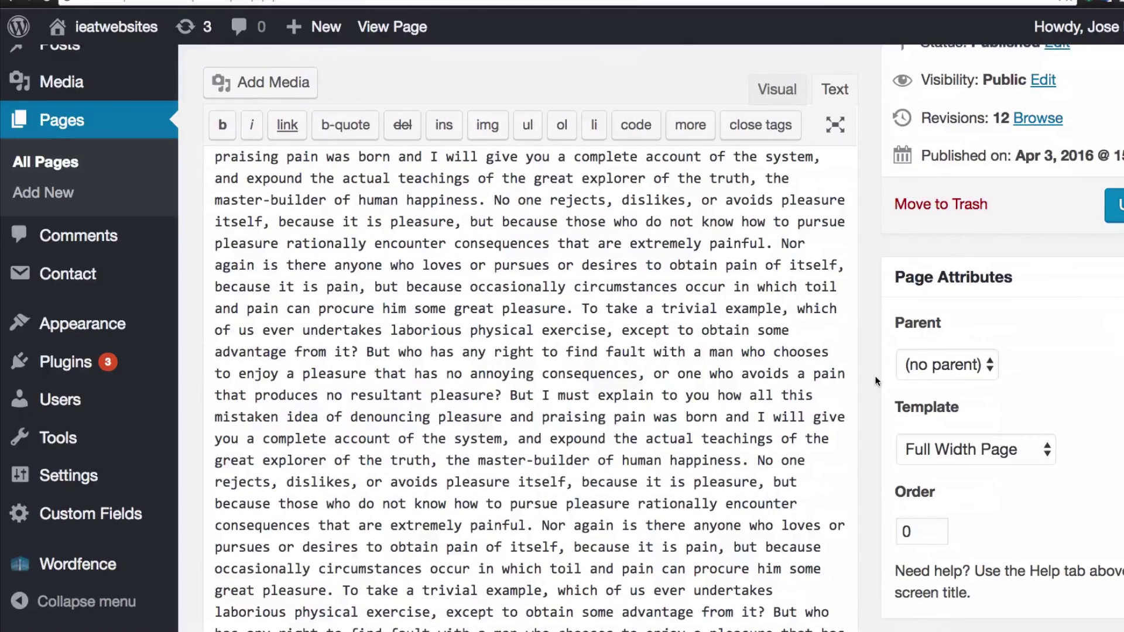
scroll(245, 316, "up", 3)
scroll(201, 311, "down", 4)
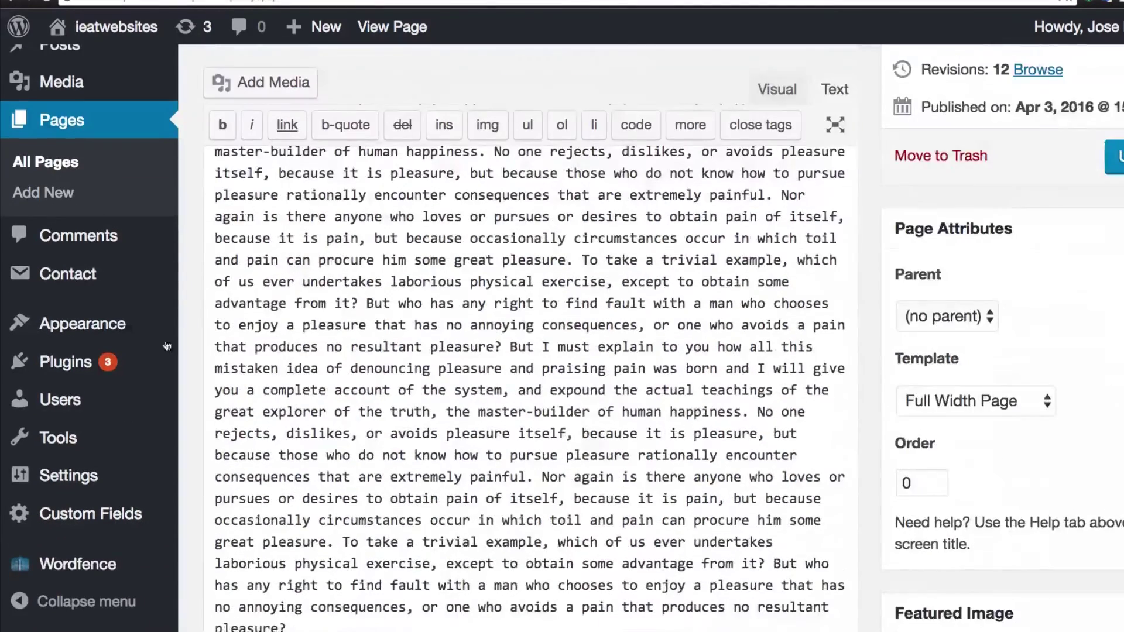
mouse_move(109, 518)
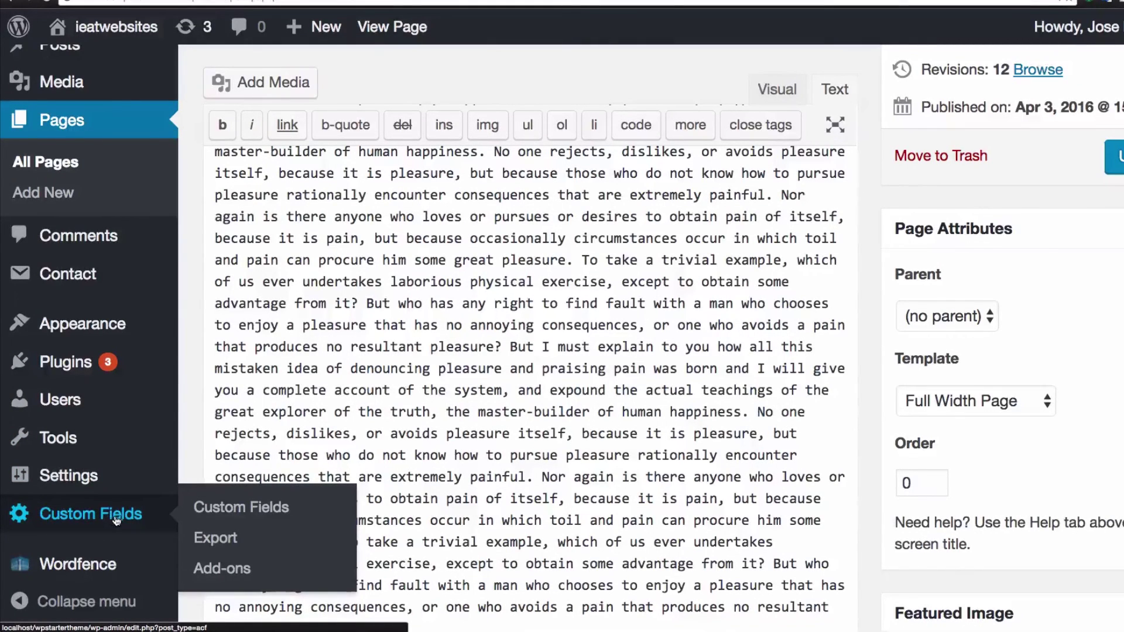
- Create a new Custom Fields group titled 'Big Image'
left_click(227, 508)
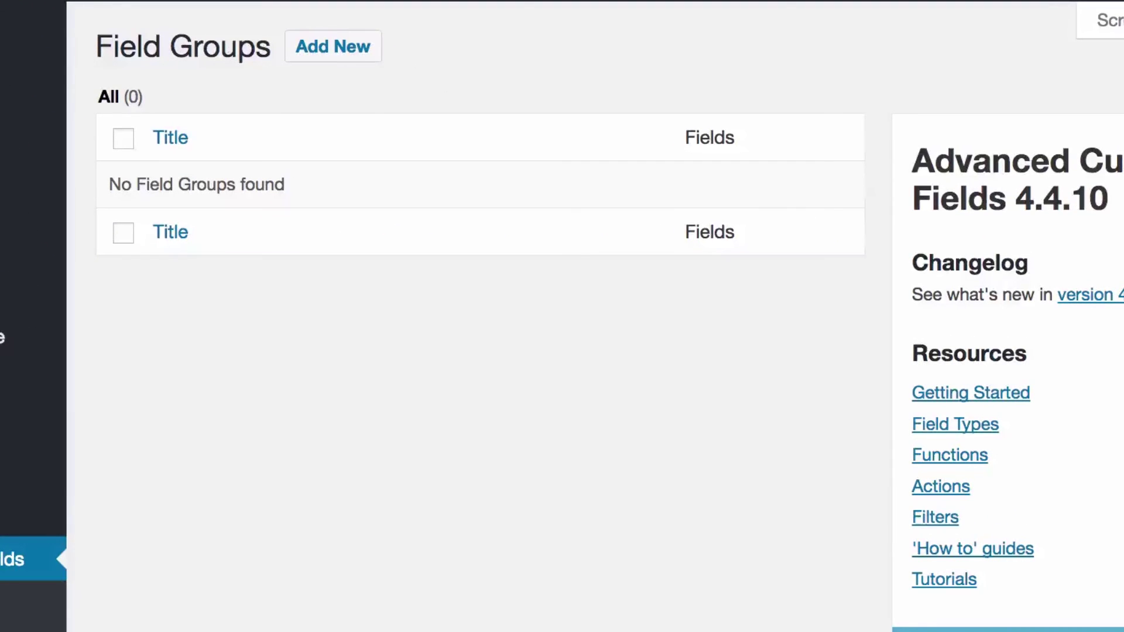
left_click(337, 52)
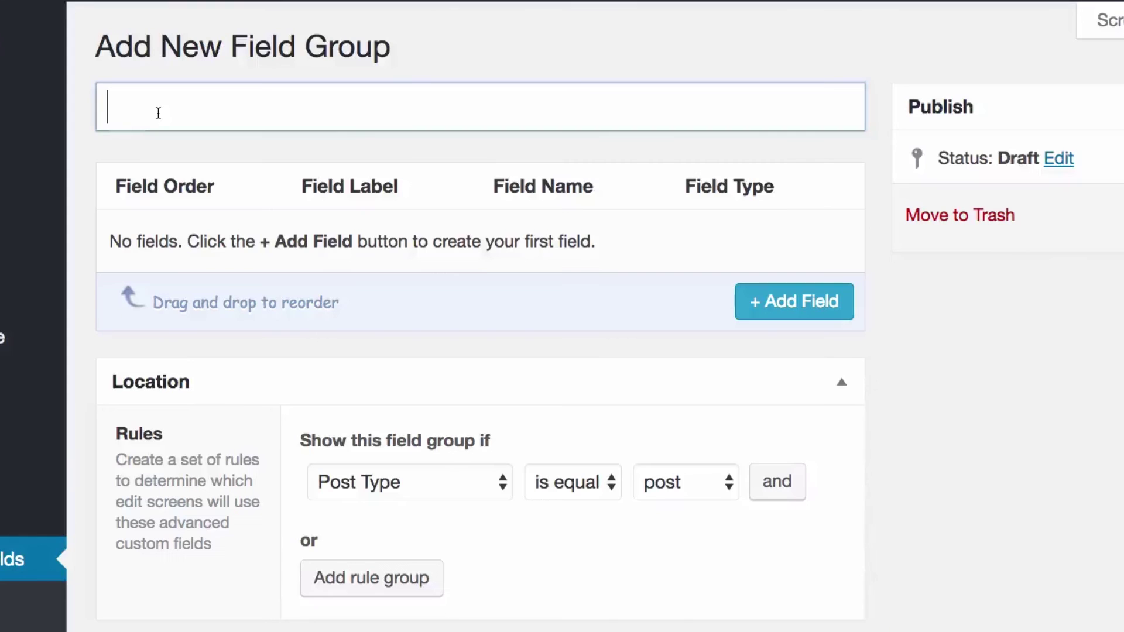
type("Big Image")
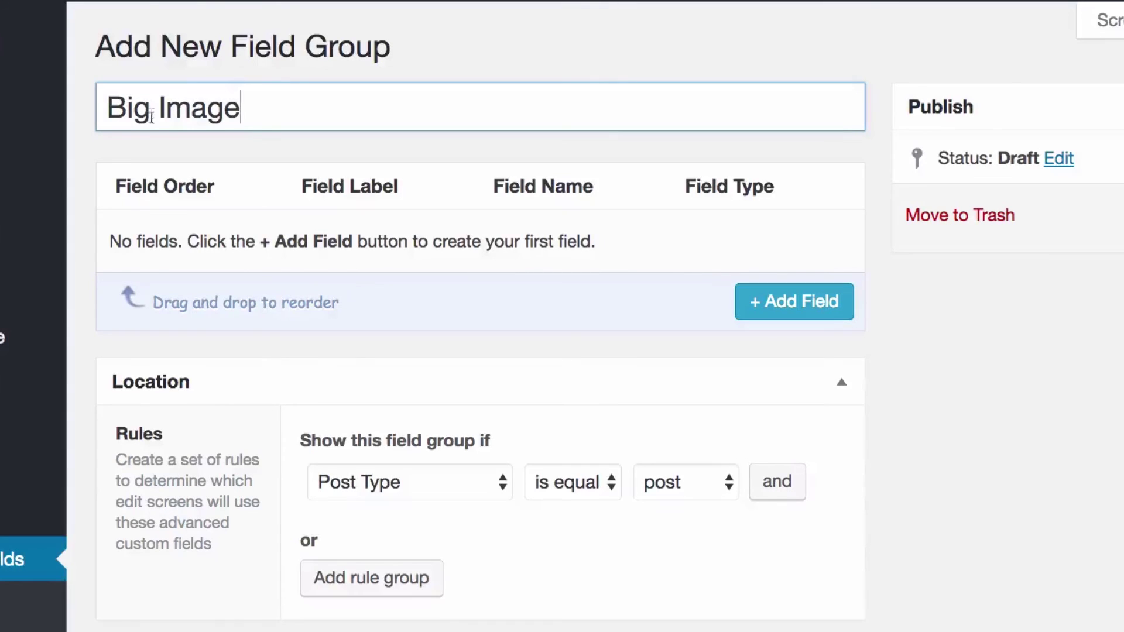
left_click(136, 197)
scroll(137, 173, "down", 1)
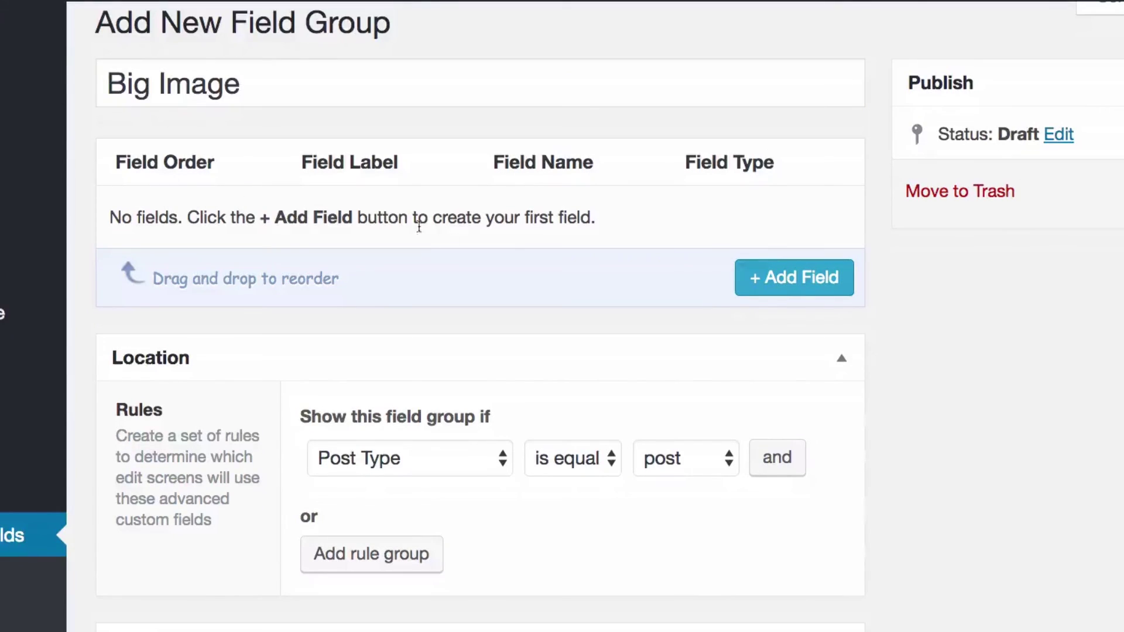
- Add a field labelled 'Upload The Big Image', keeping the generated name upload_the_big_image
left_click(787, 280)
scroll(858, 329, "down", 1)
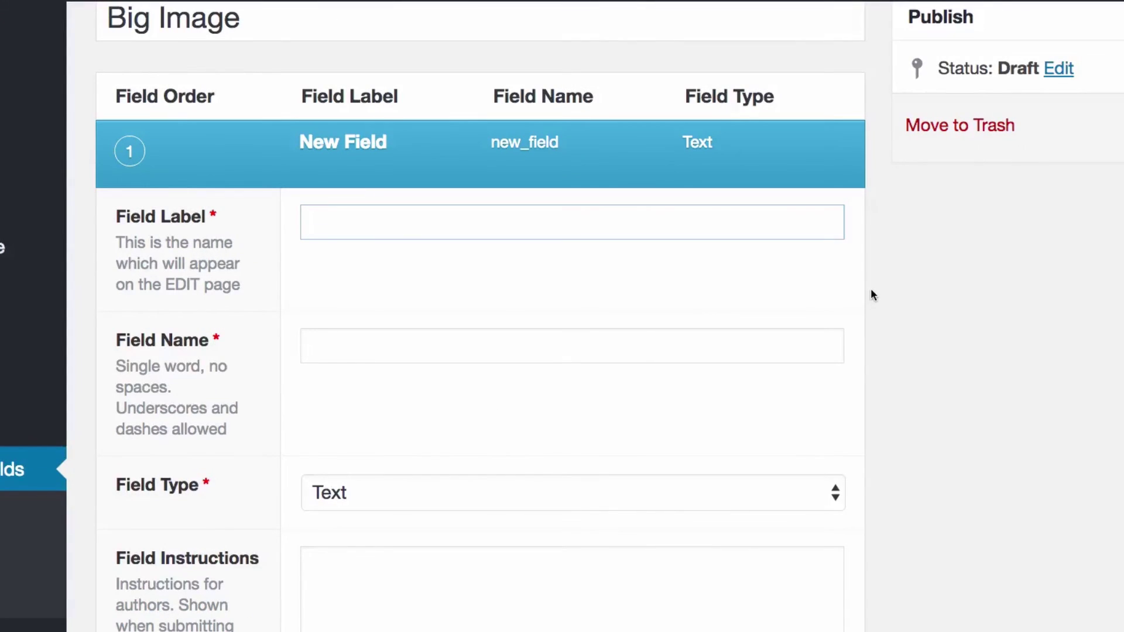
type("Upload")
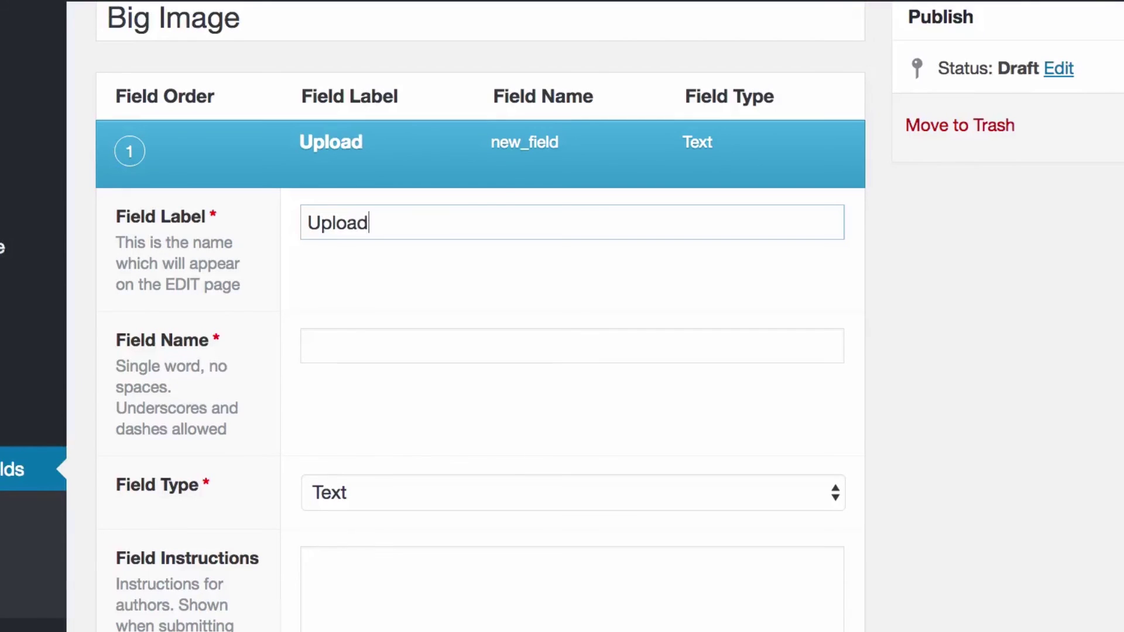
type(" The Big Image")
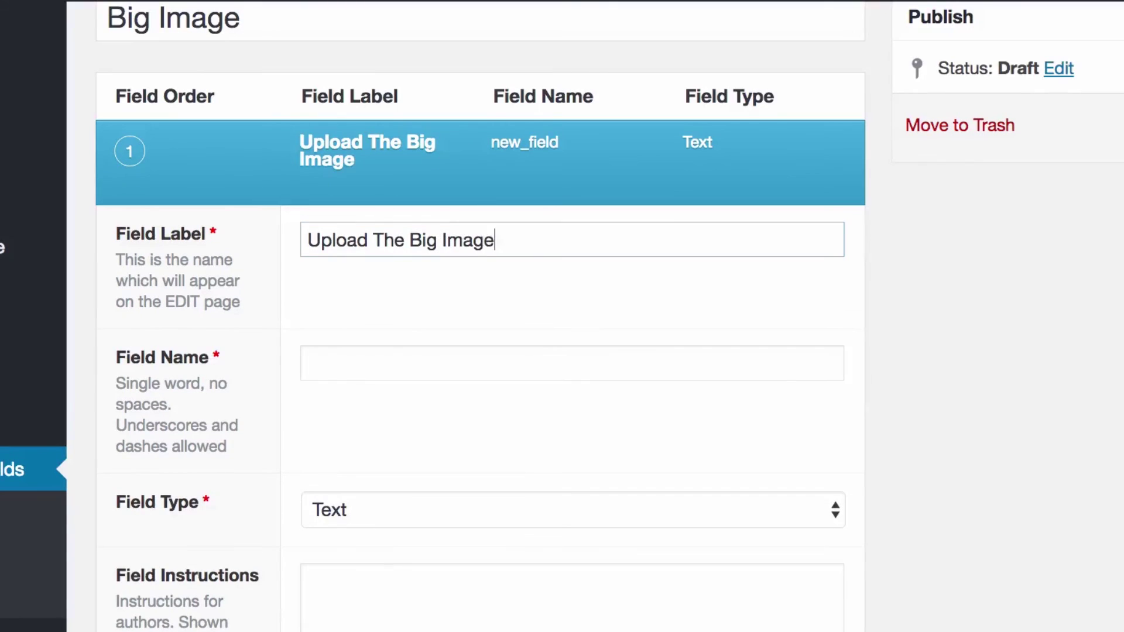
left_click(653, 287)
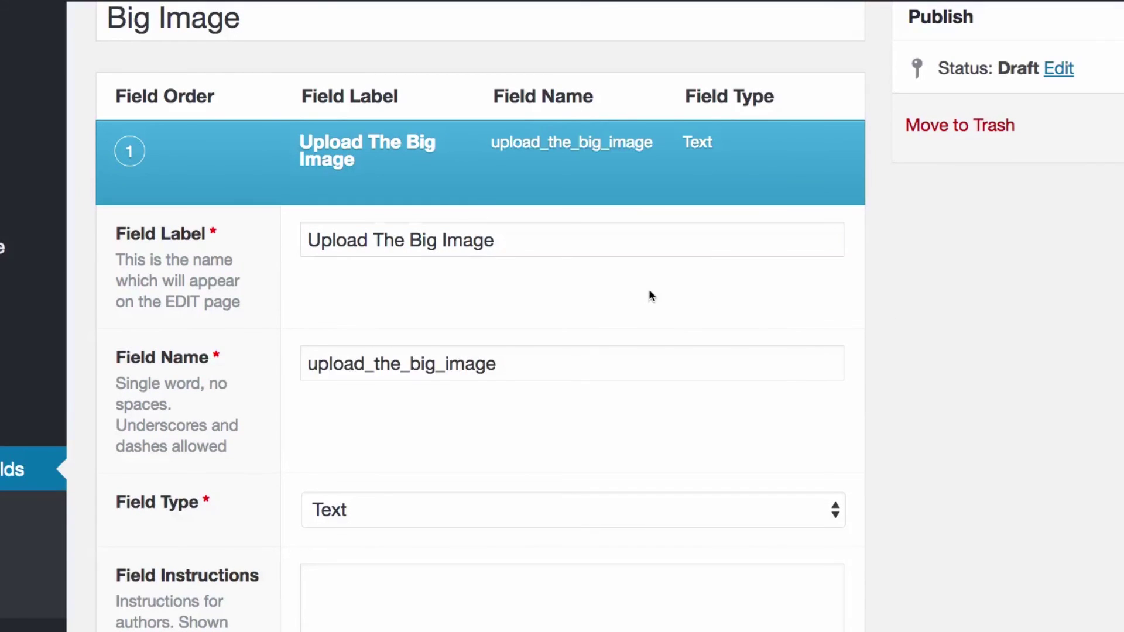
scroll(933, 243, "down", 3)
double_click(534, 206)
left_click(608, 206)
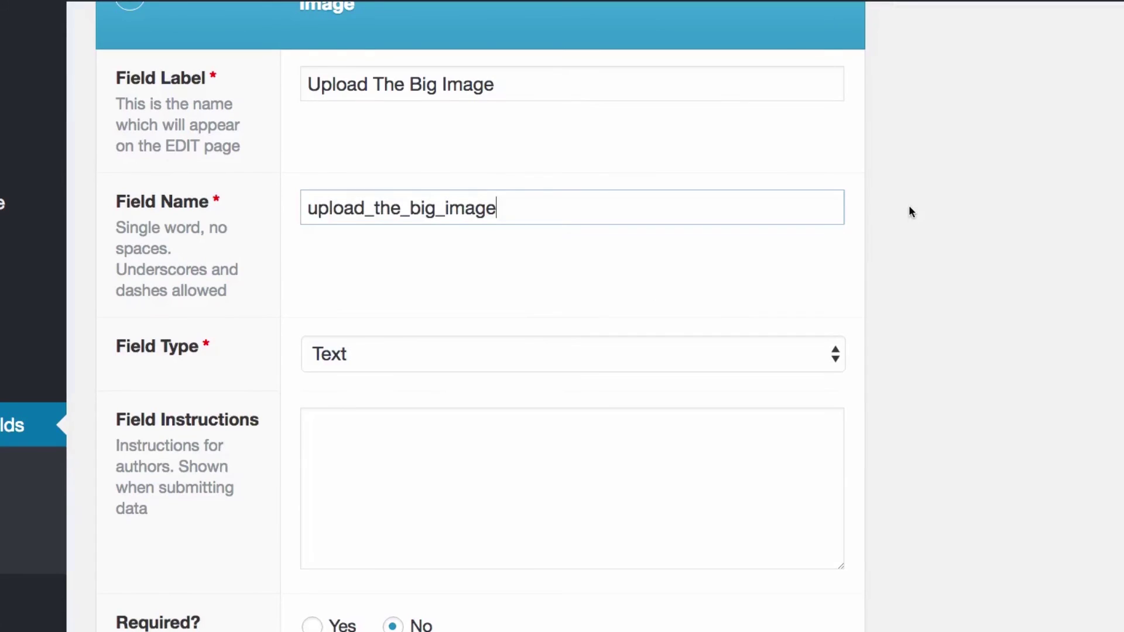
left_click(866, 191)
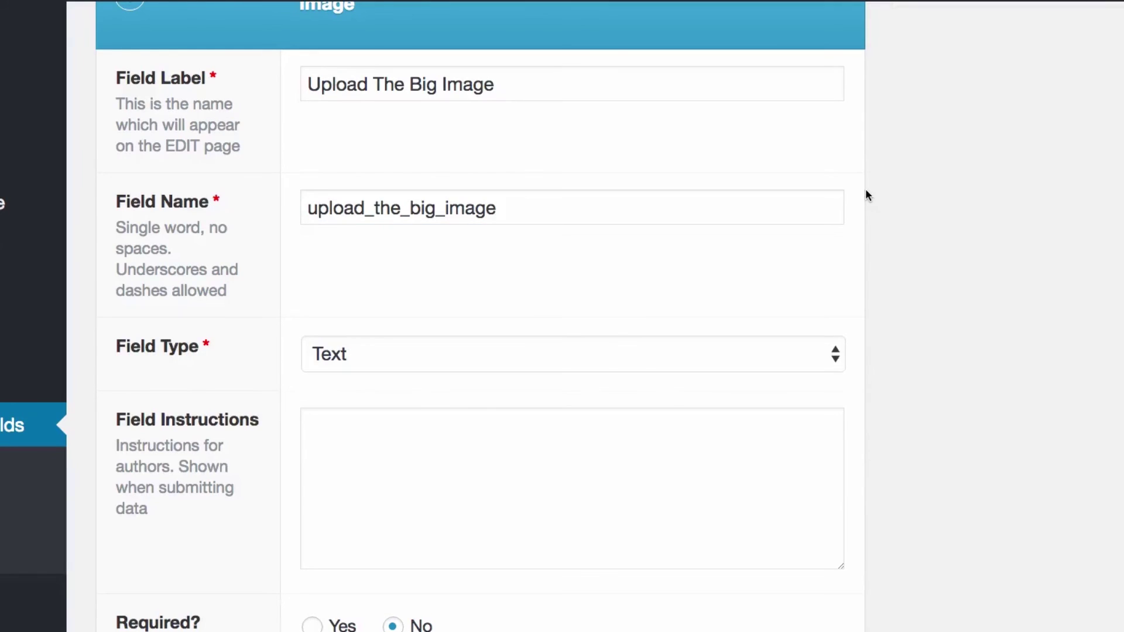
scroll(865, 192, "down", 3)
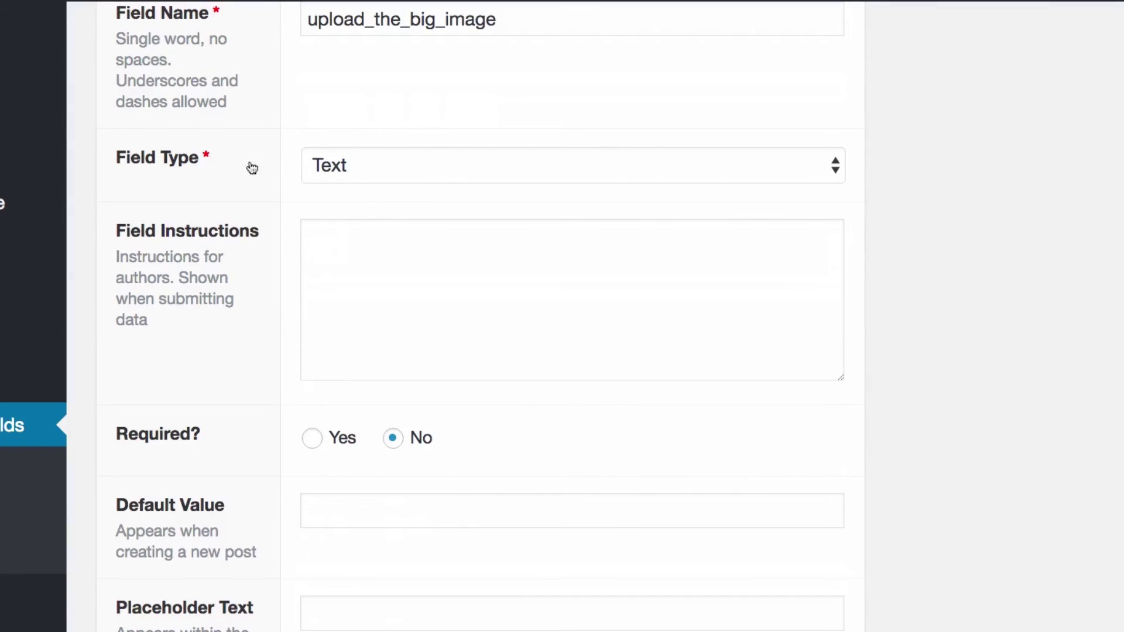
- Set the new field's type to Image
left_click(367, 172)
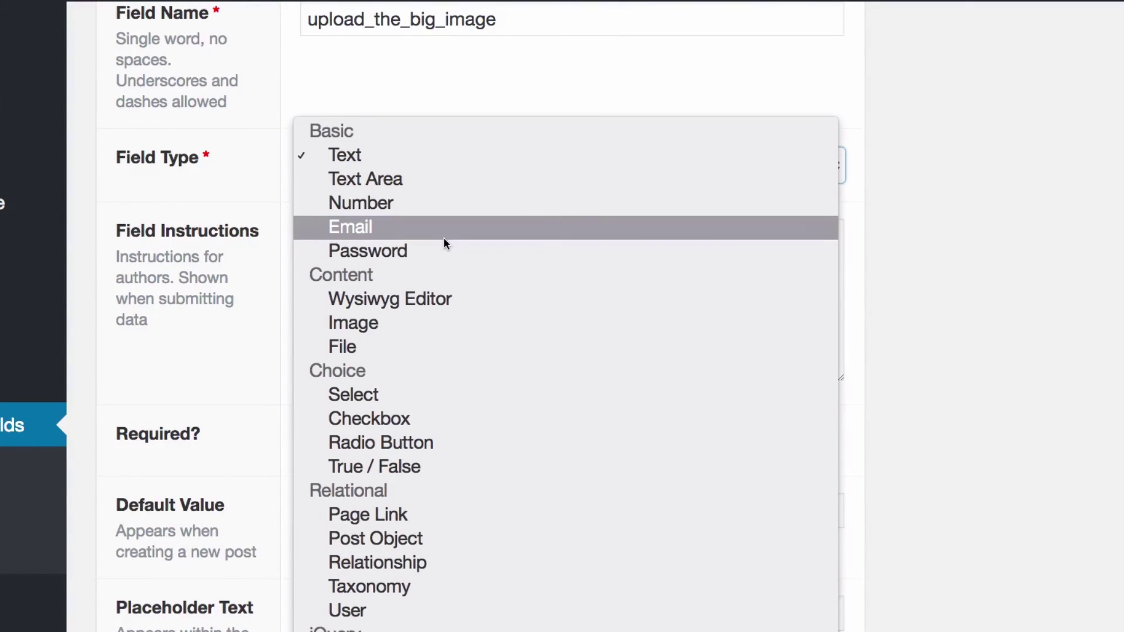
scroll(443, 240, "down", 2)
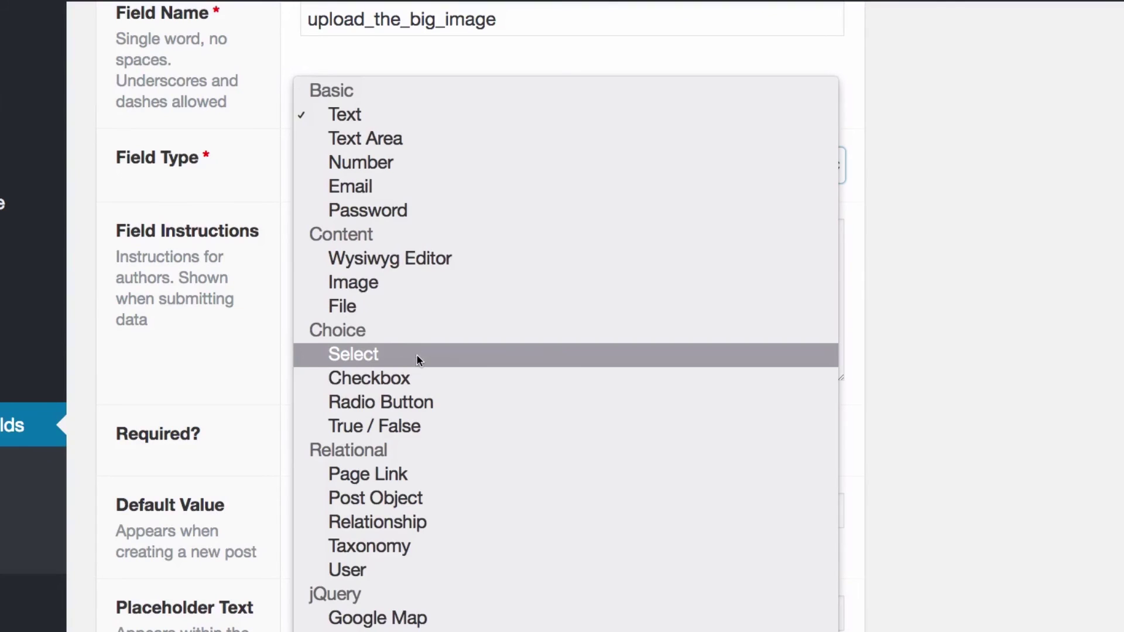
scroll(433, 388, "down", 1)
scroll(437, 395, "down", 2)
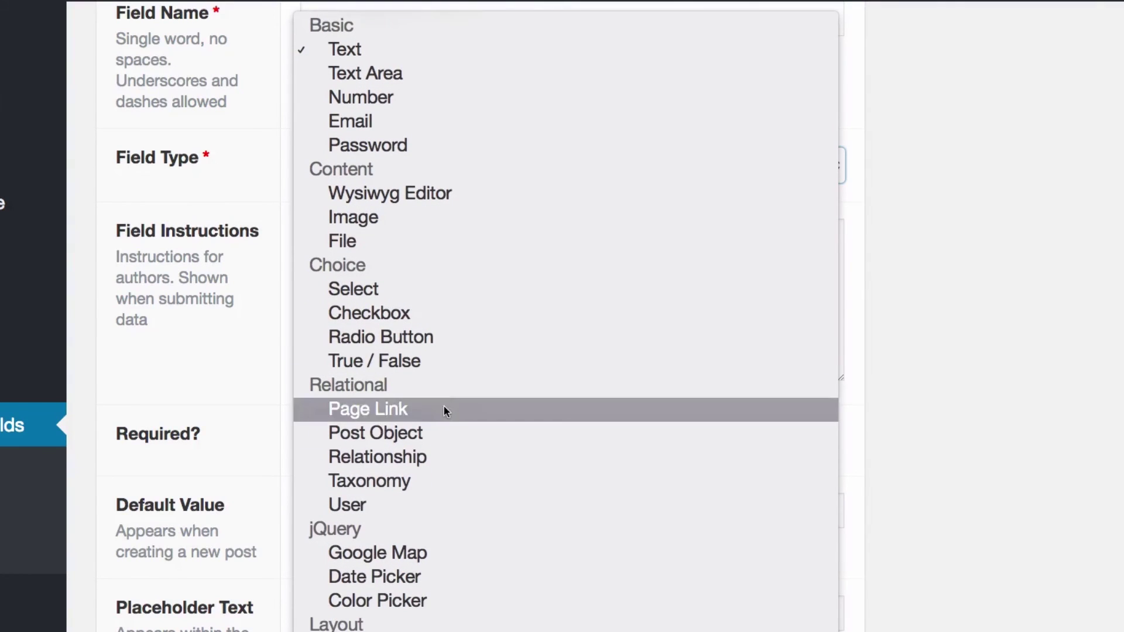
left_click(372, 221)
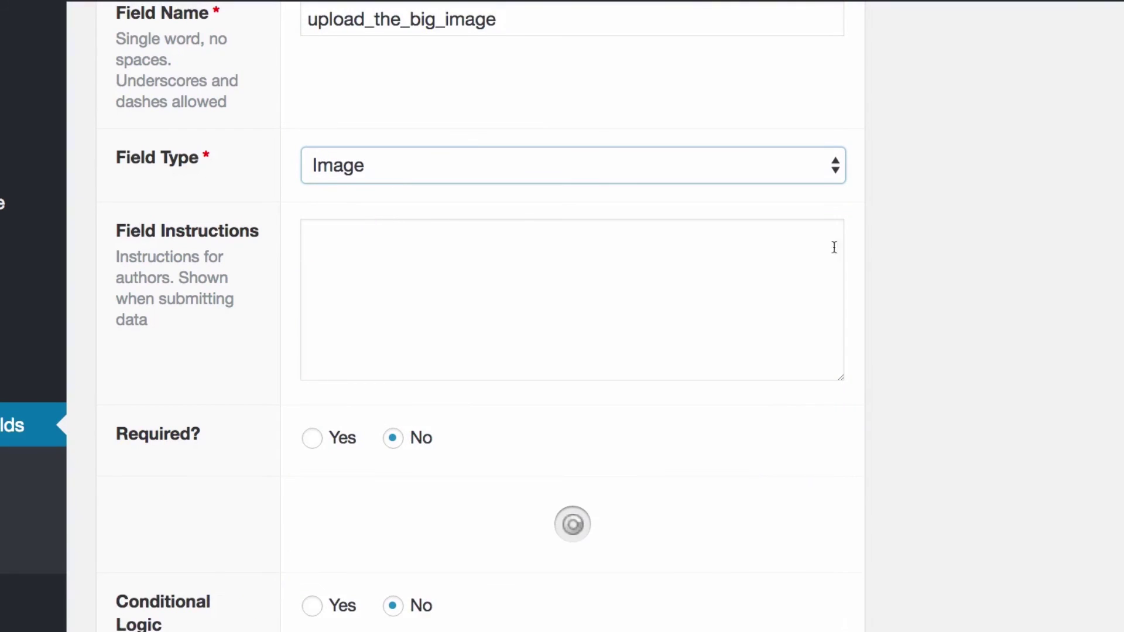
- Set the image field's Return Value to Image URL and Preview Size to Full
scroll(822, 312, "down", 1)
left_click(422, 296)
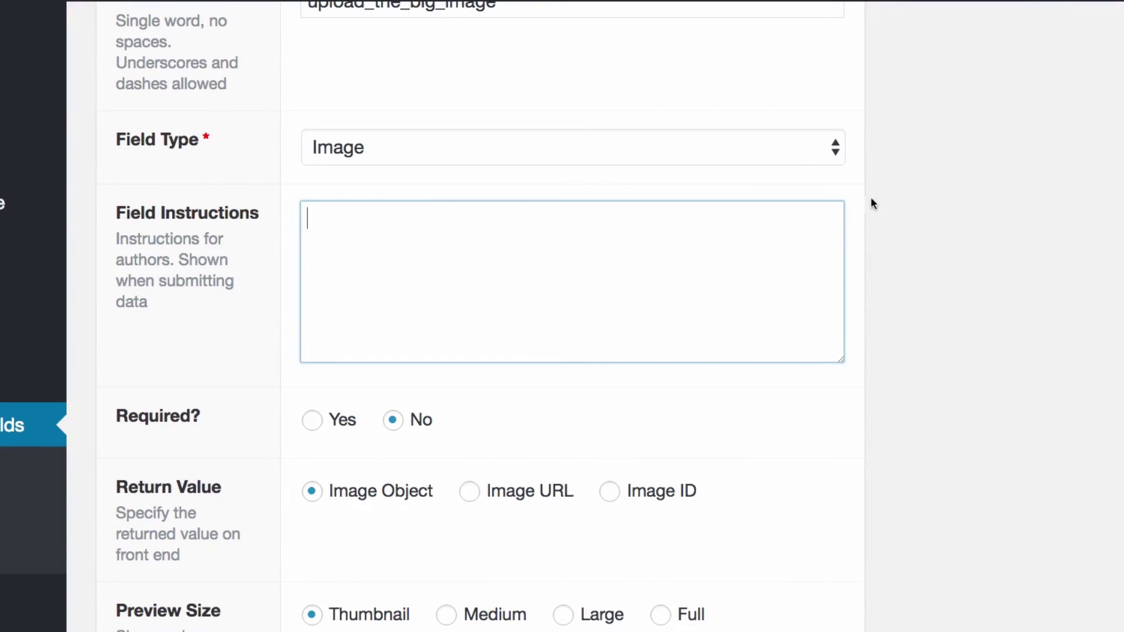
scroll(856, 223, "down", 4)
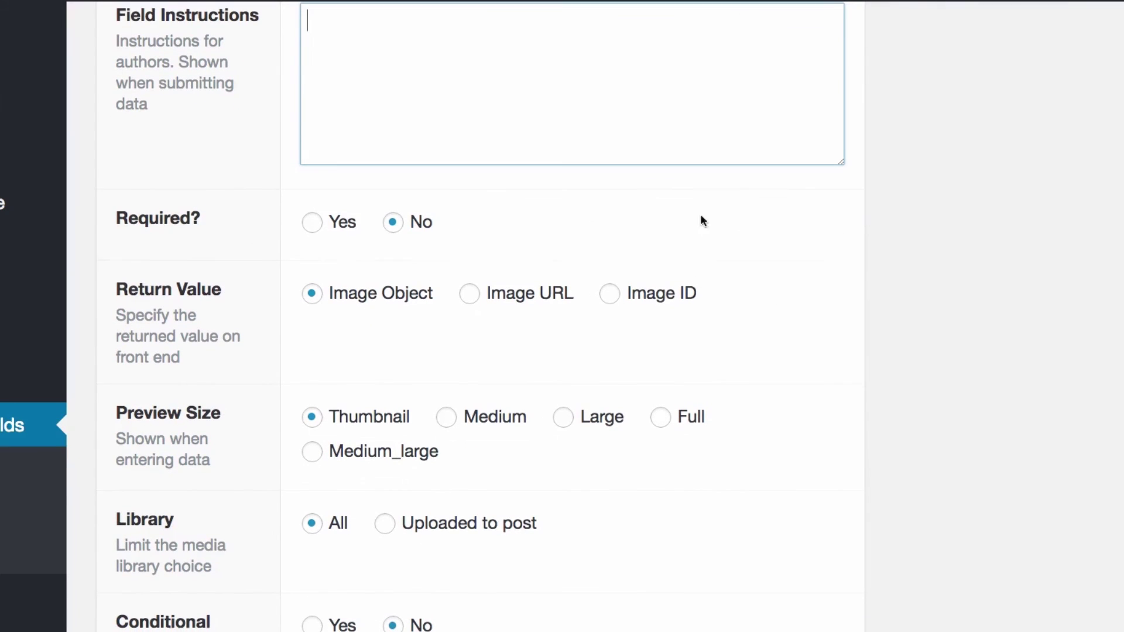
scroll(857, 228, "down", 2)
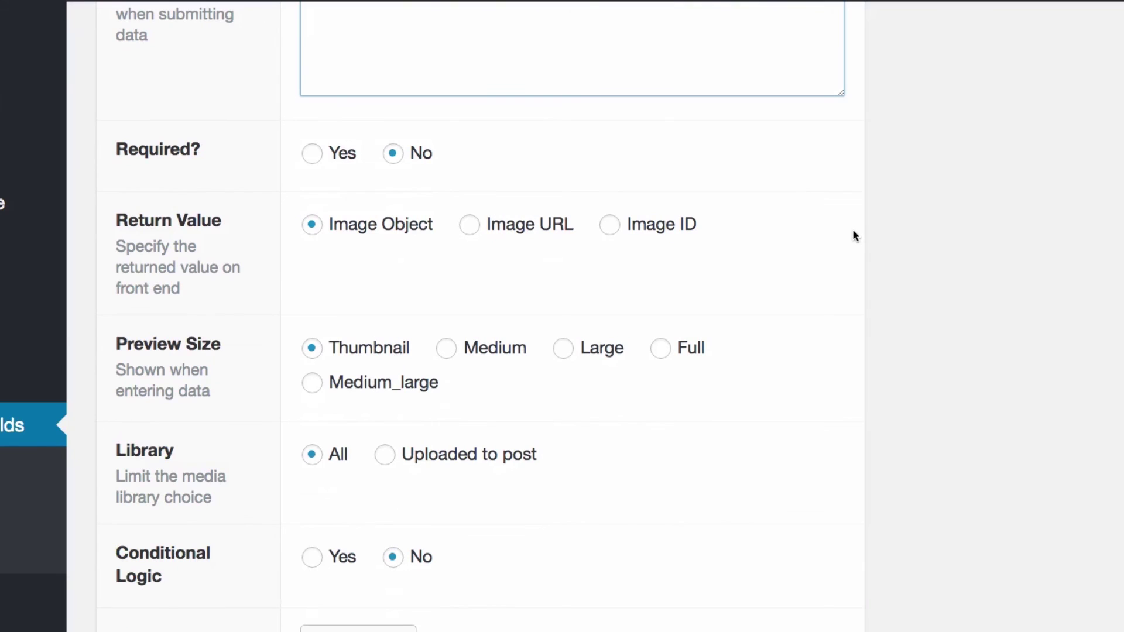
left_click(470, 226)
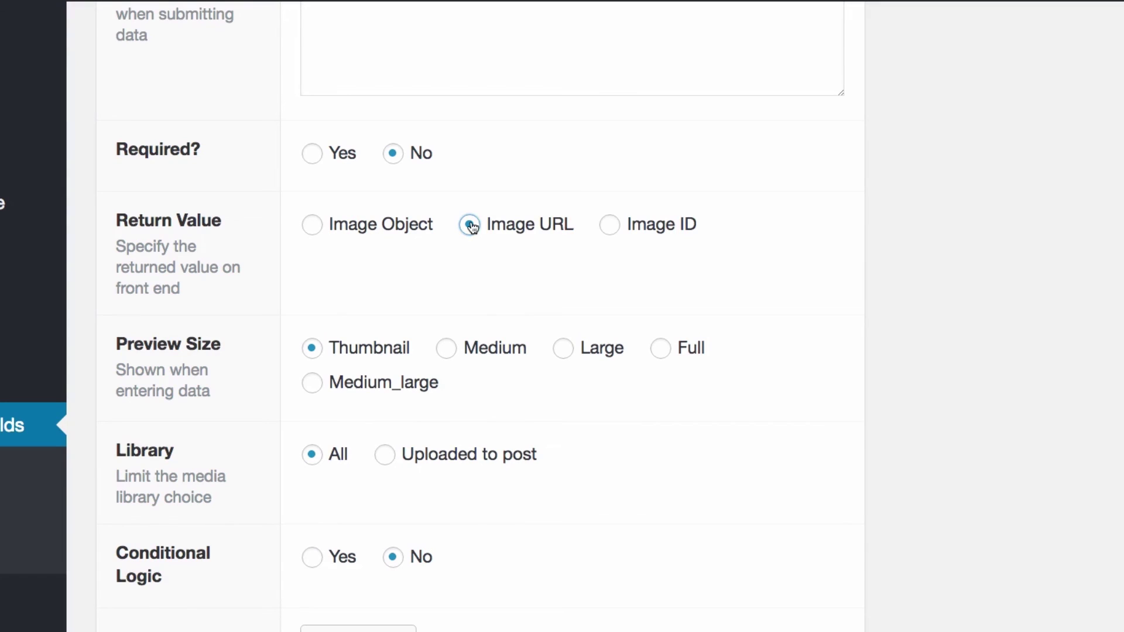
scroll(837, 246, "down", 3)
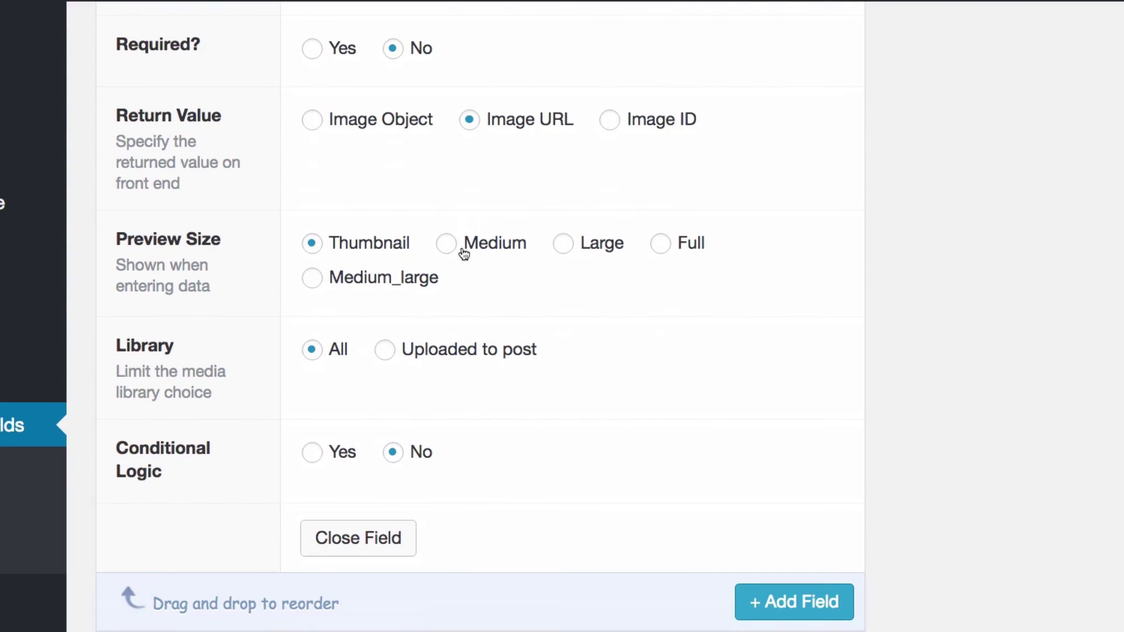
left_click(665, 242)
scroll(287, 292, "down", 2)
scroll(844, 293, "down", 6)
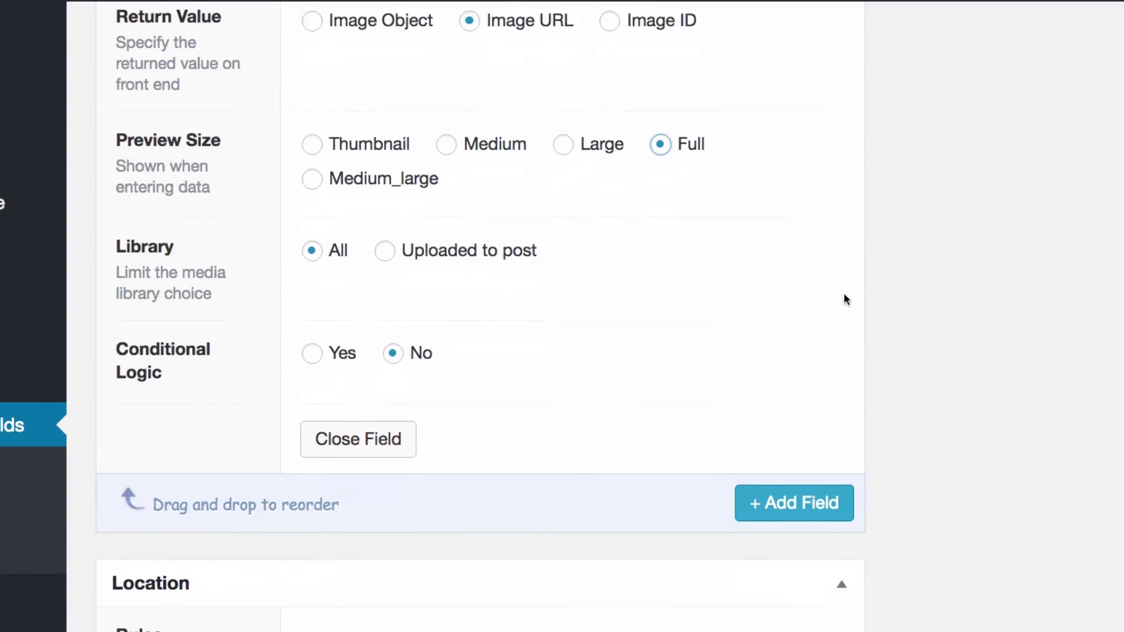
scroll(873, 291, "down", 6)
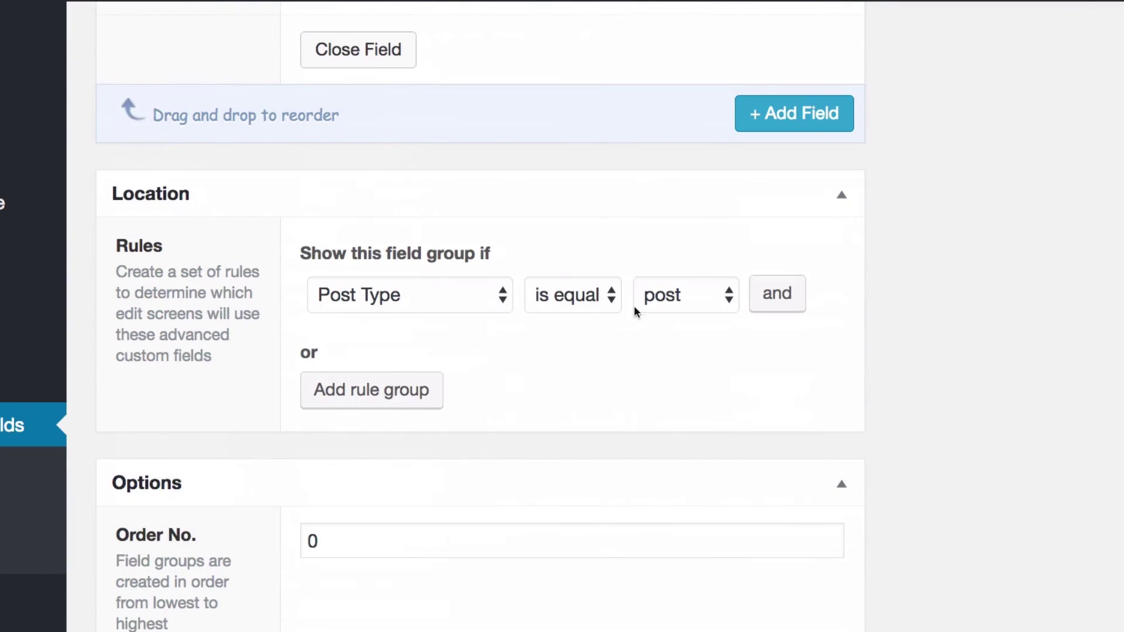
- Set the location rule to Page Template is equal to Full Width Page
scroll(305, 252, "down", 2)
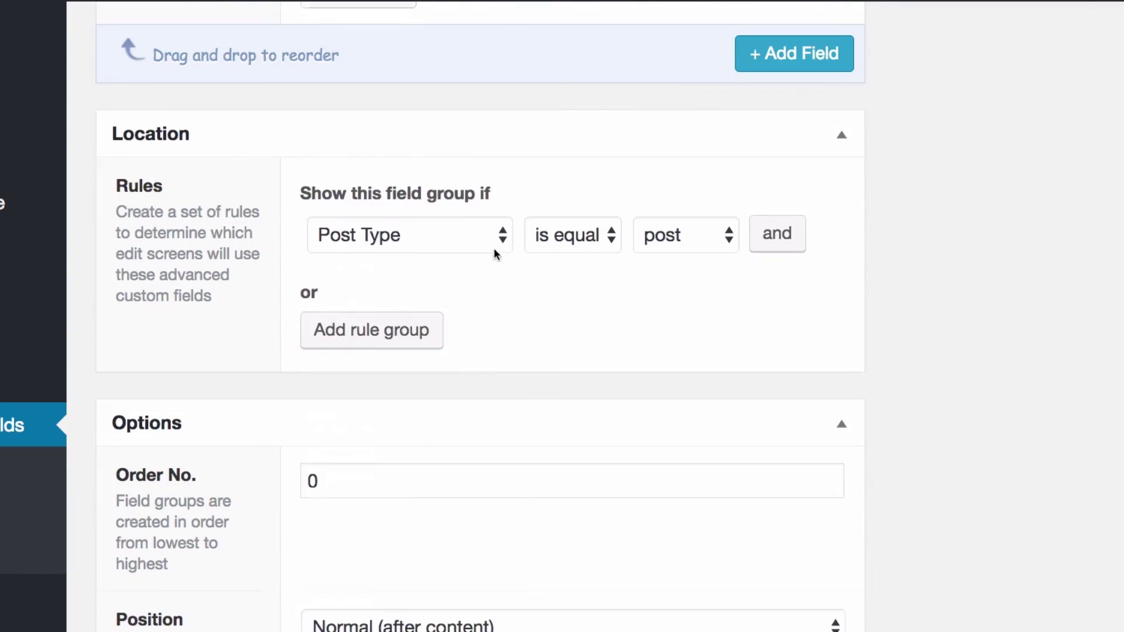
left_click(495, 238)
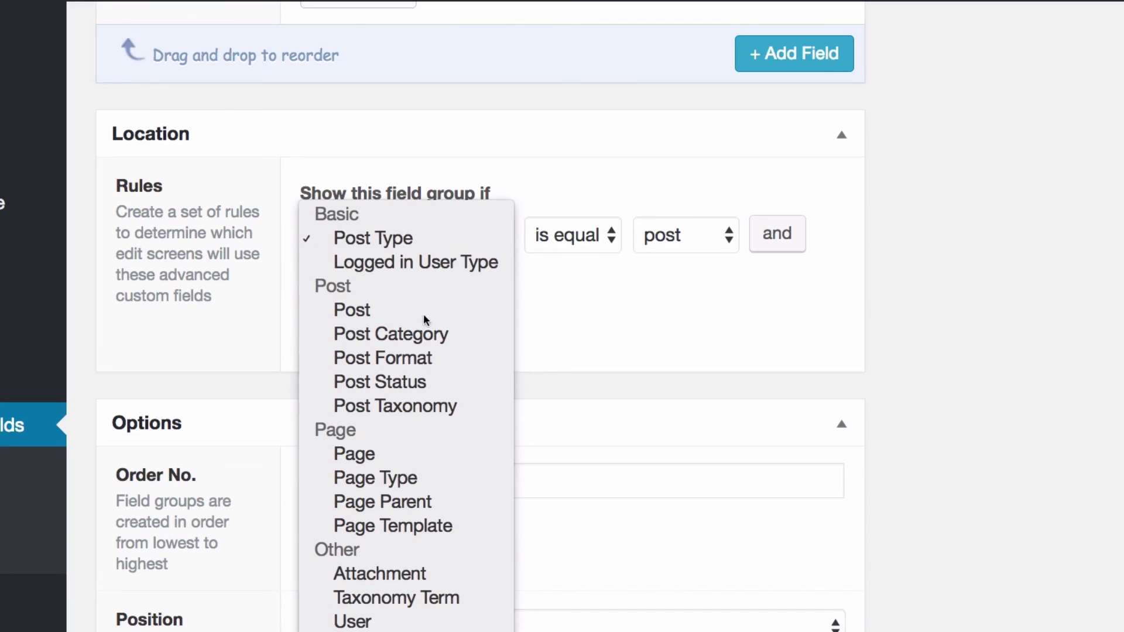
left_click(429, 527)
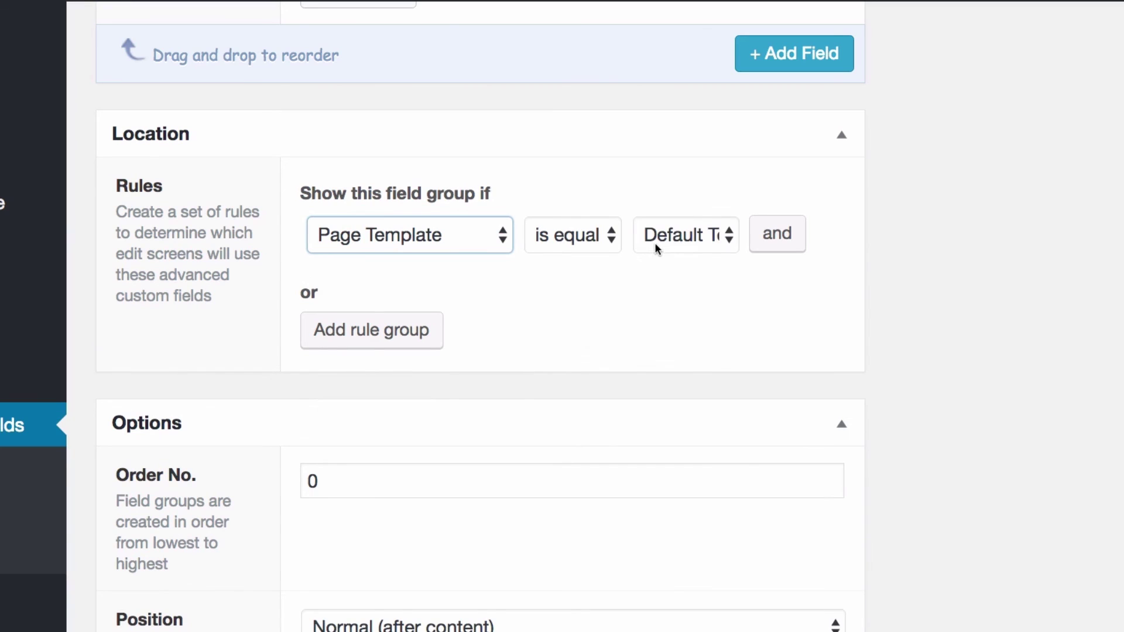
left_click(655, 242)
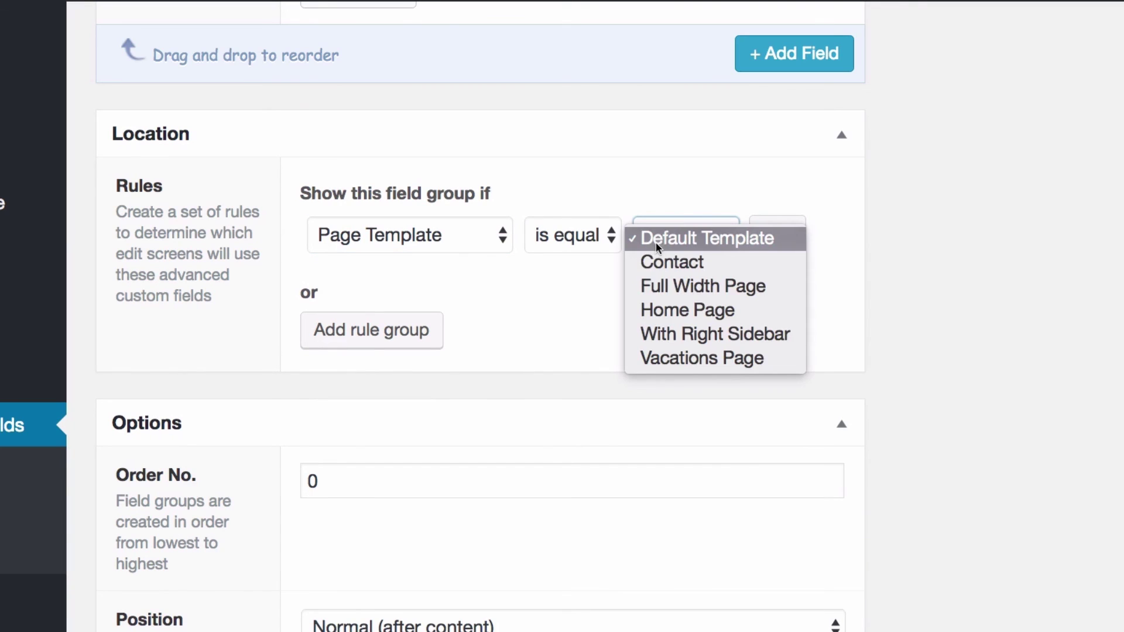
left_click(665, 286)
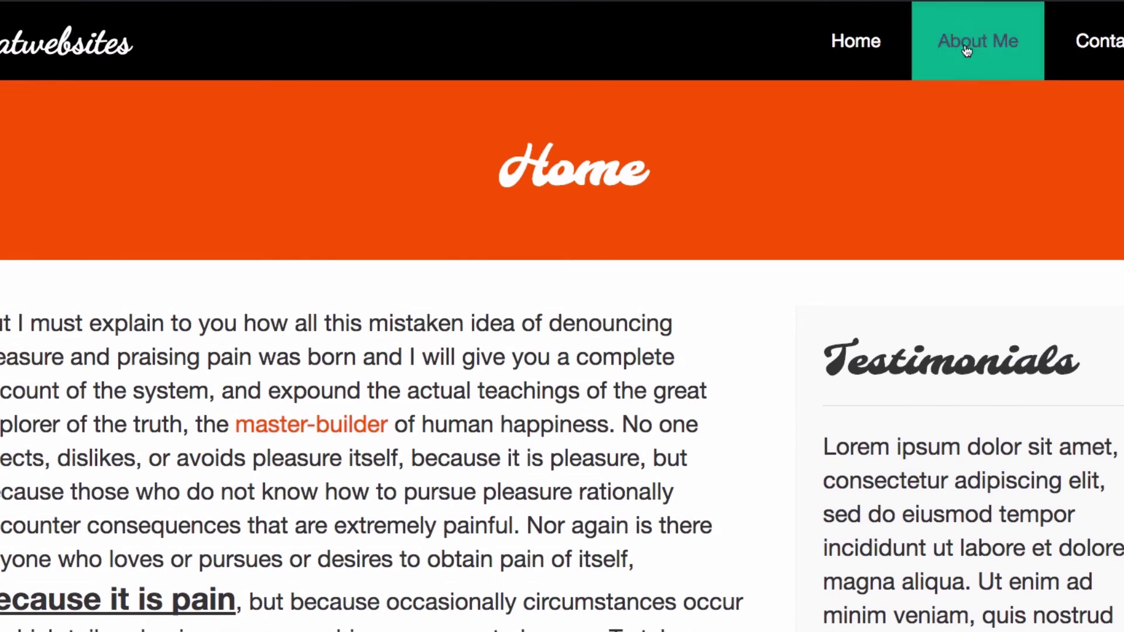
left_click(966, 51)
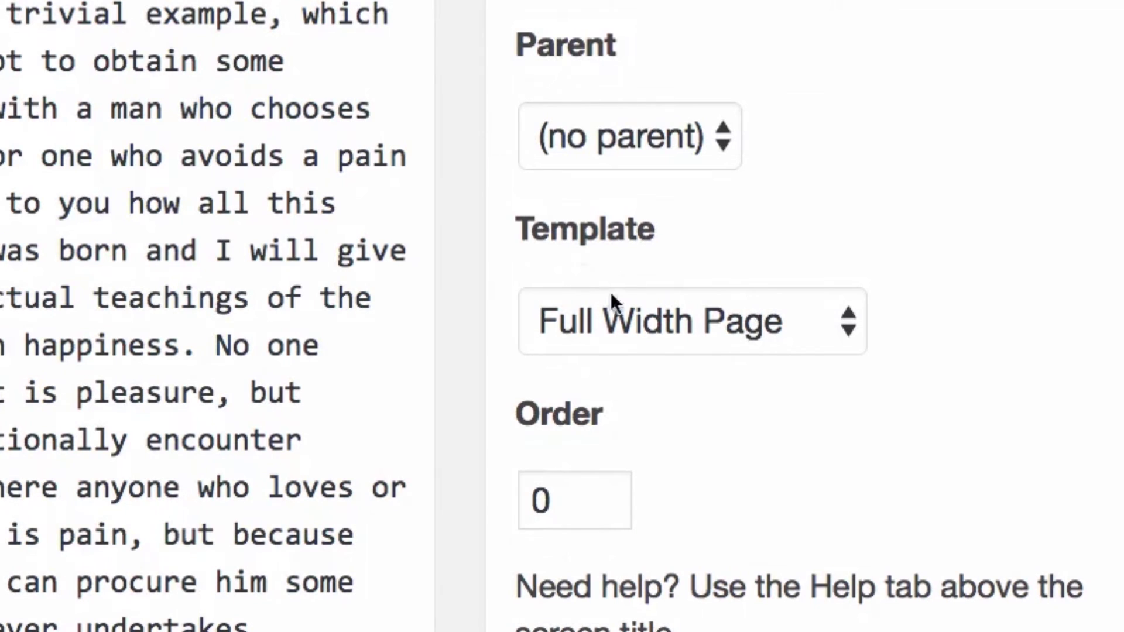
left_click(633, 311)
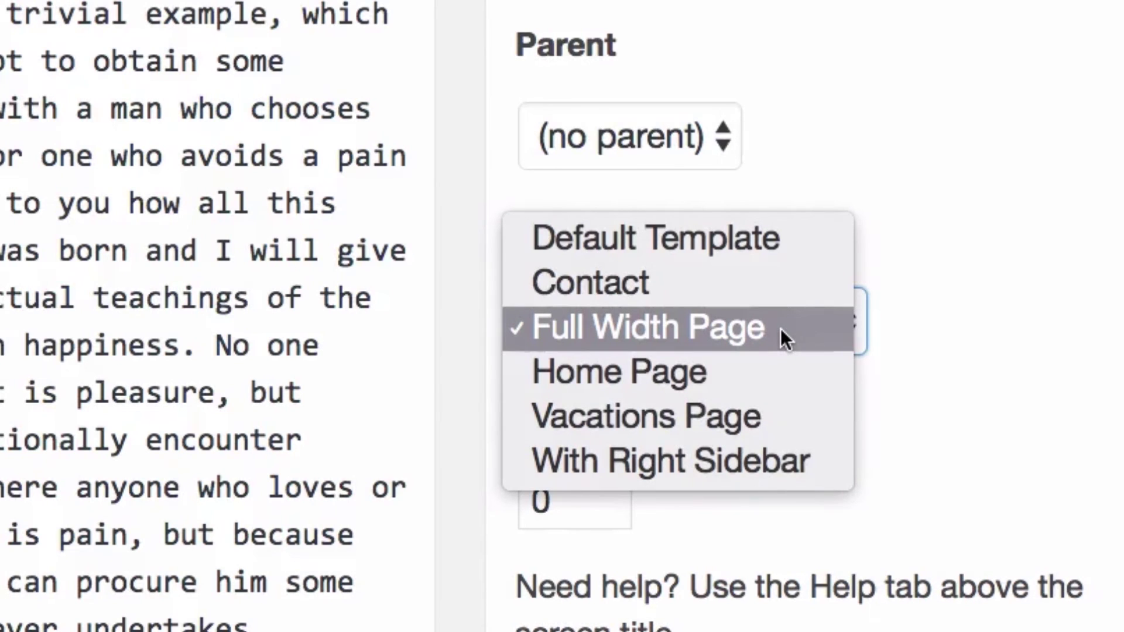
left_click(561, 327)
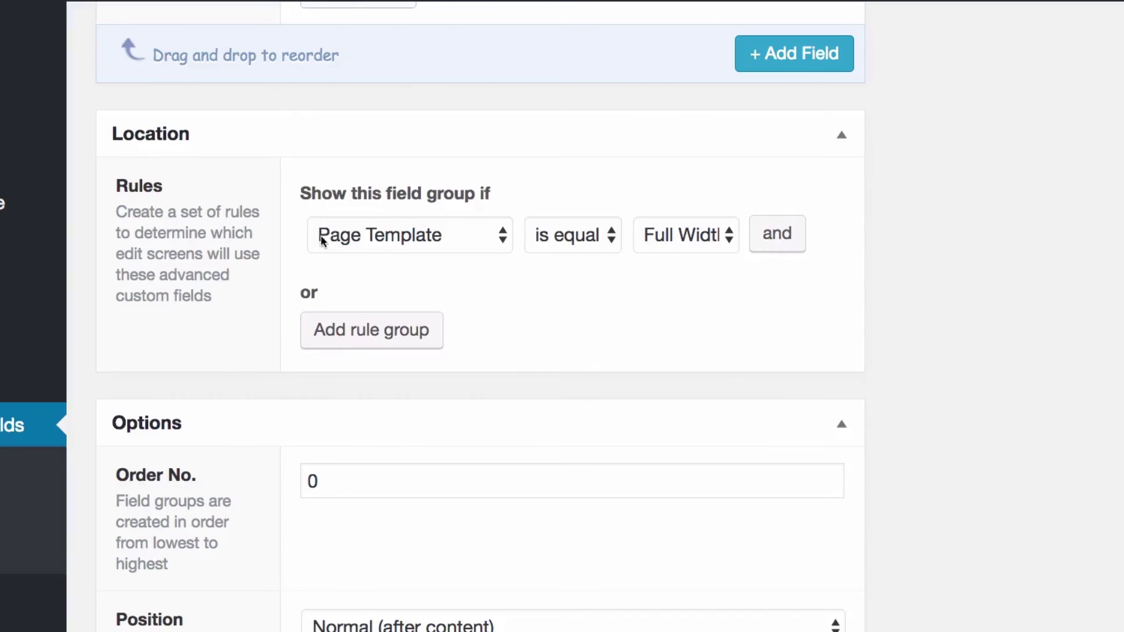
left_click(595, 237)
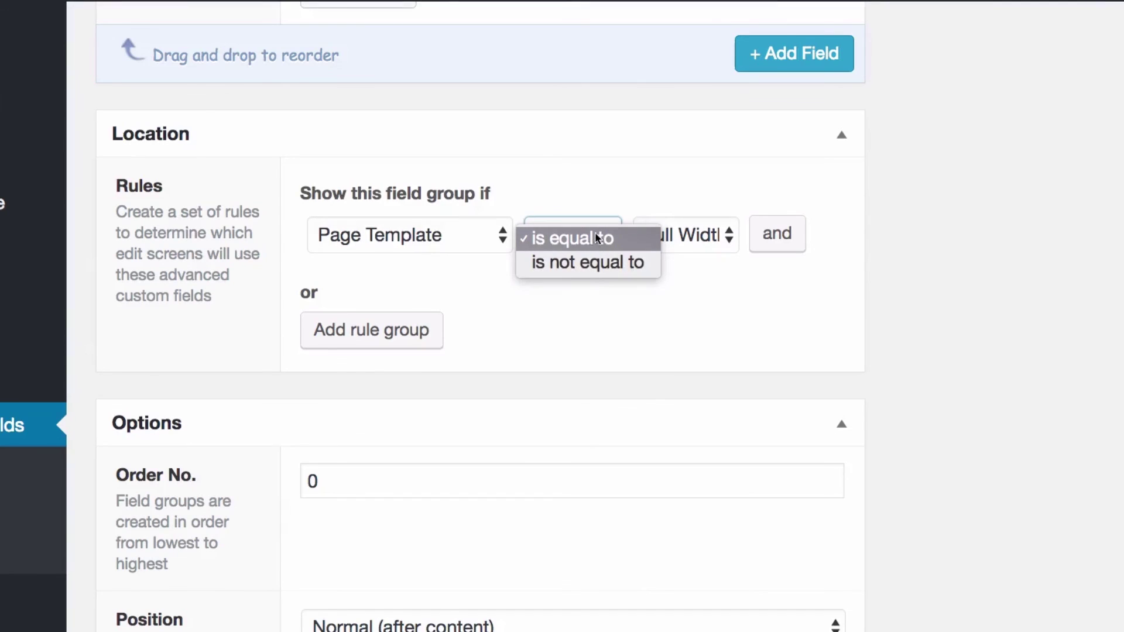
left_click(625, 245)
left_click(674, 241)
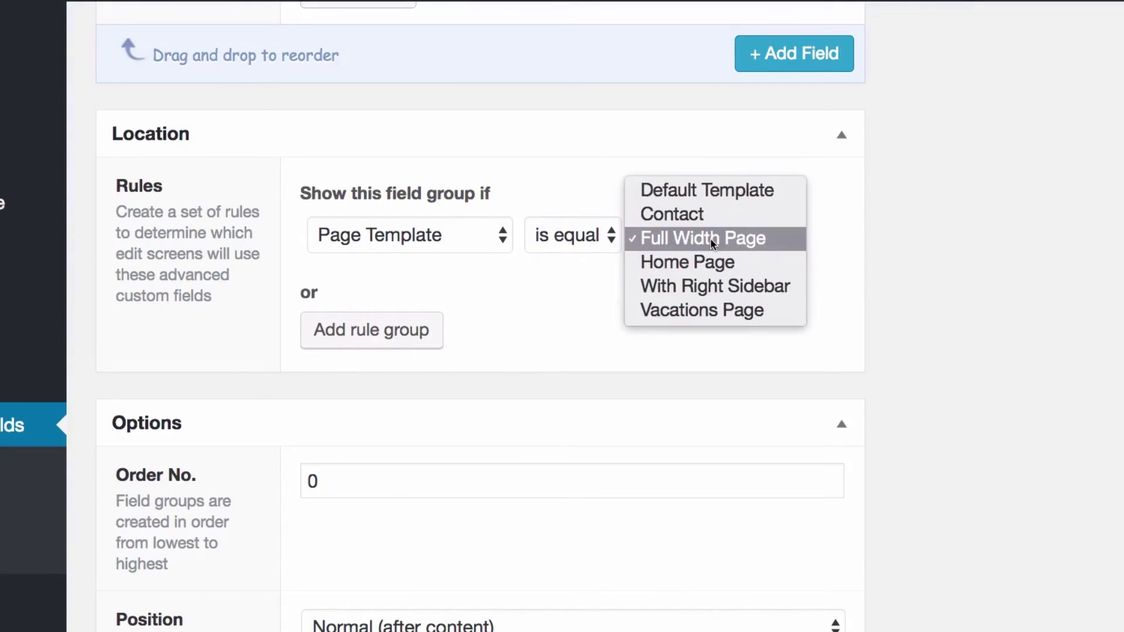
left_click(754, 241)
scroll(369, 455, "up", 3)
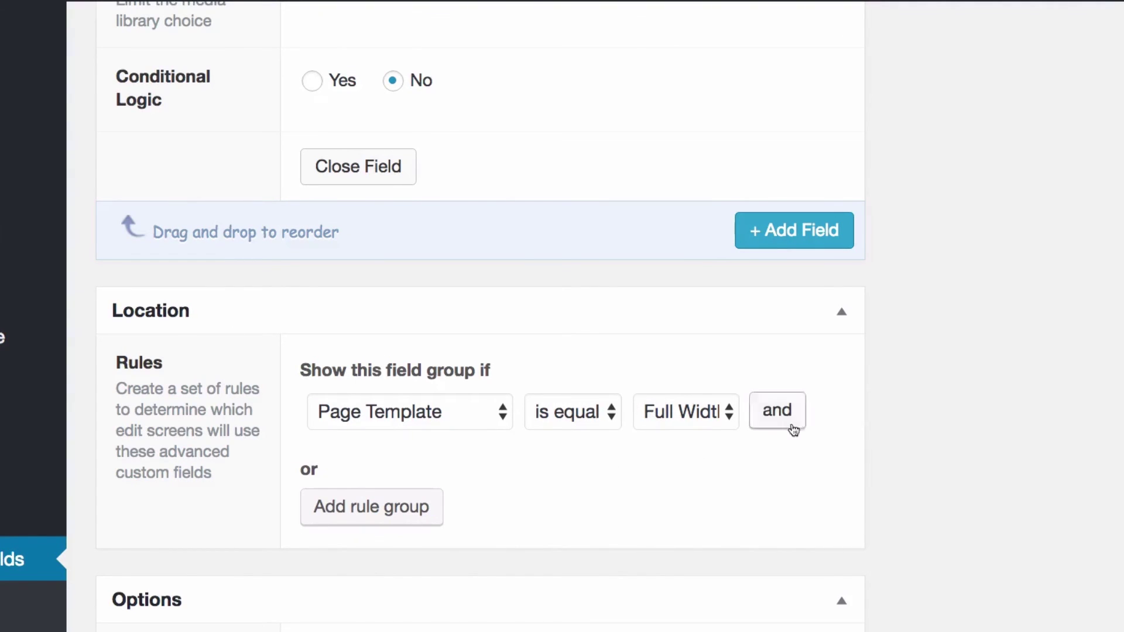
scroll(793, 430, "up", 5)
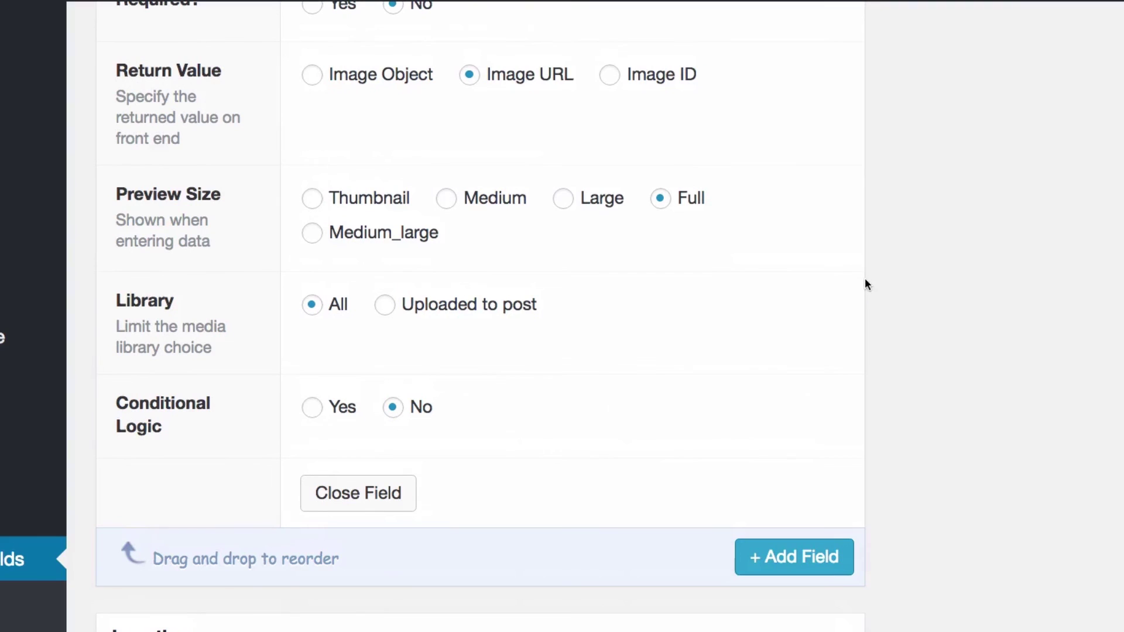
scroll(868, 286, "down", 6)
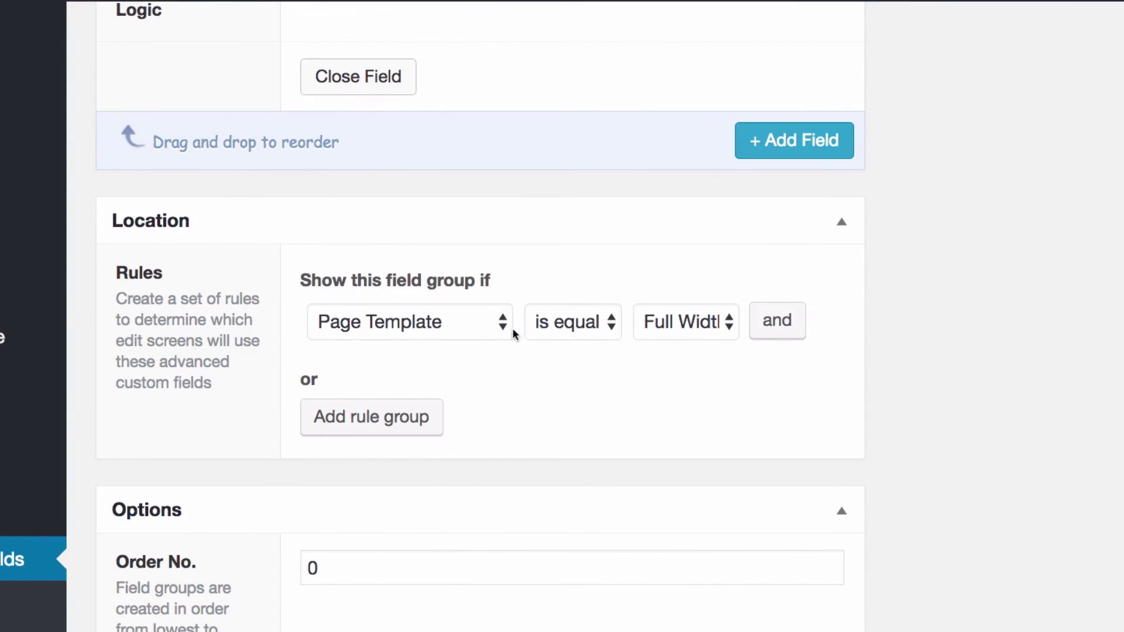
left_click(781, 323)
left_click(441, 379)
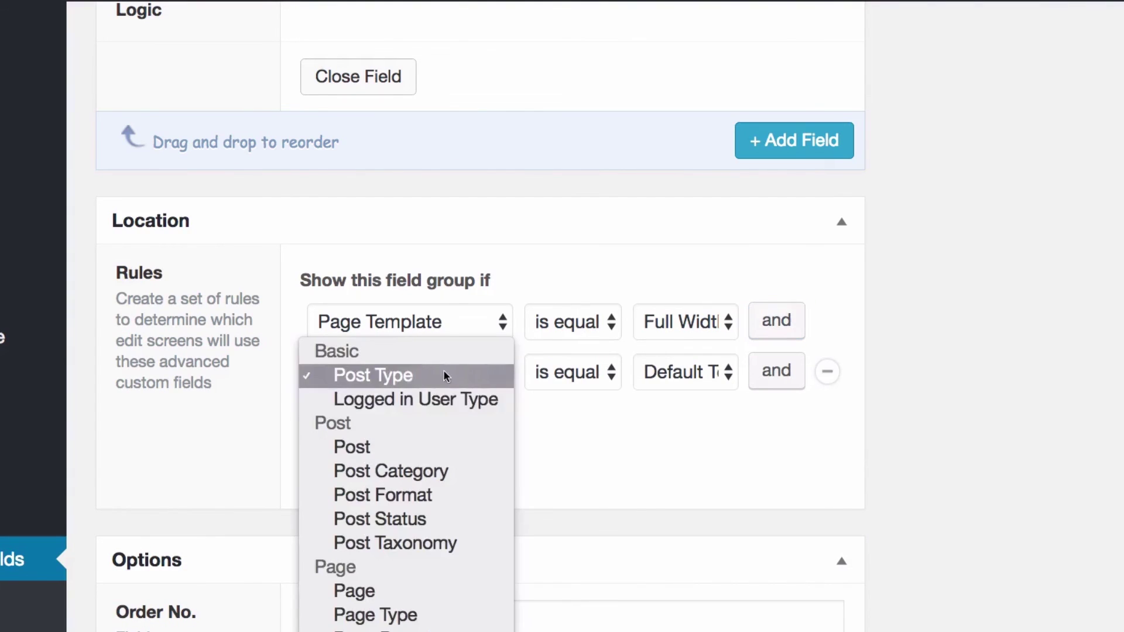
left_click(599, 368)
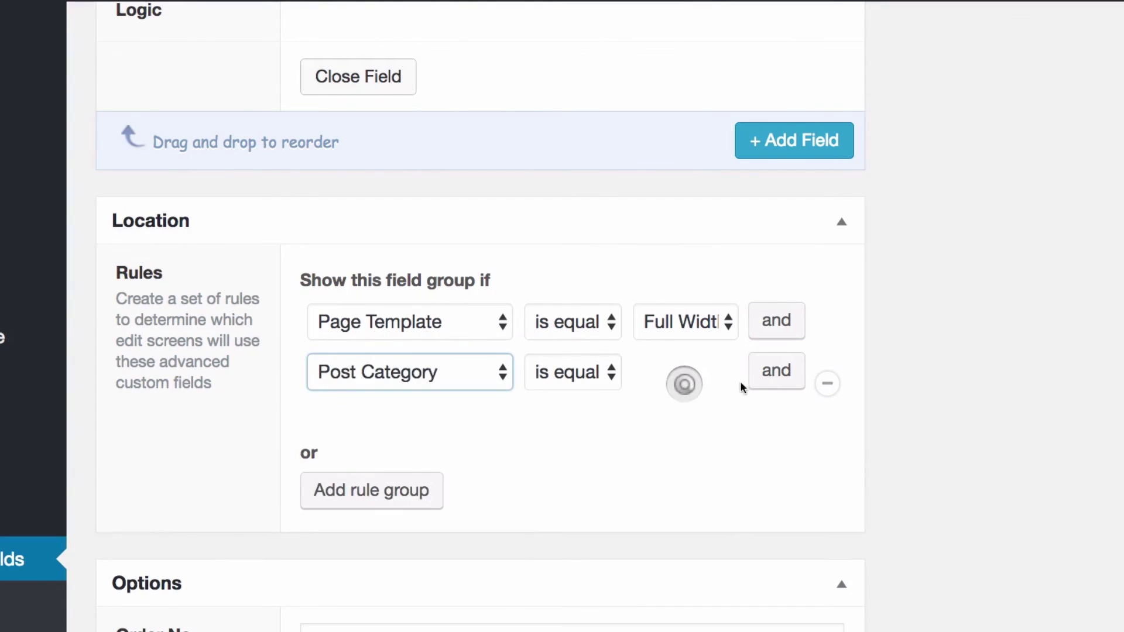
left_click(376, 467)
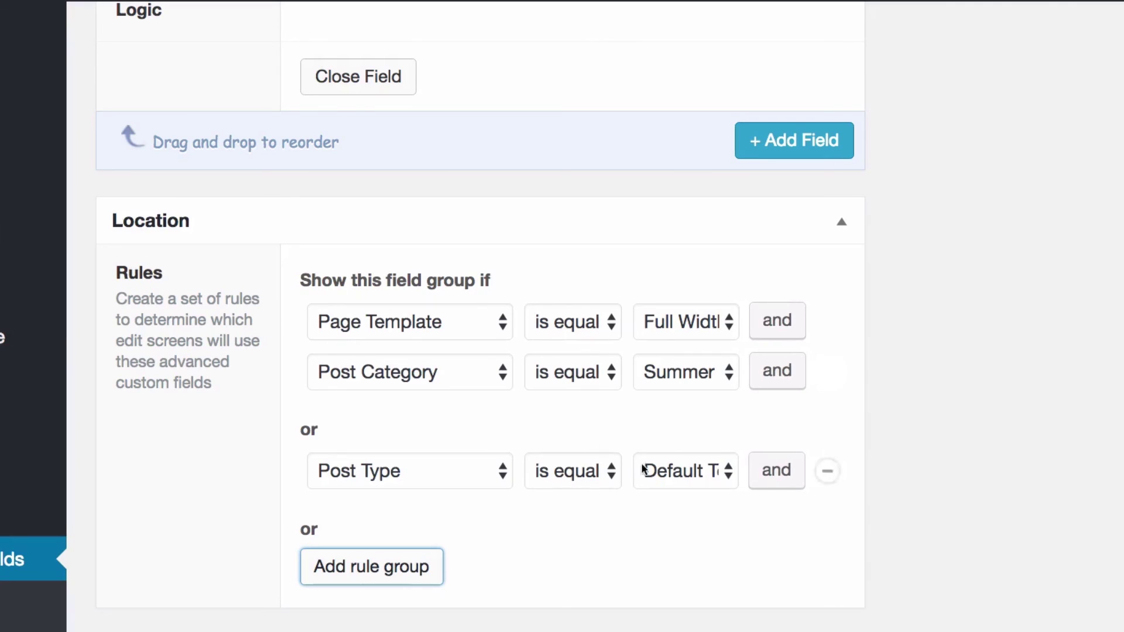
left_click(826, 378)
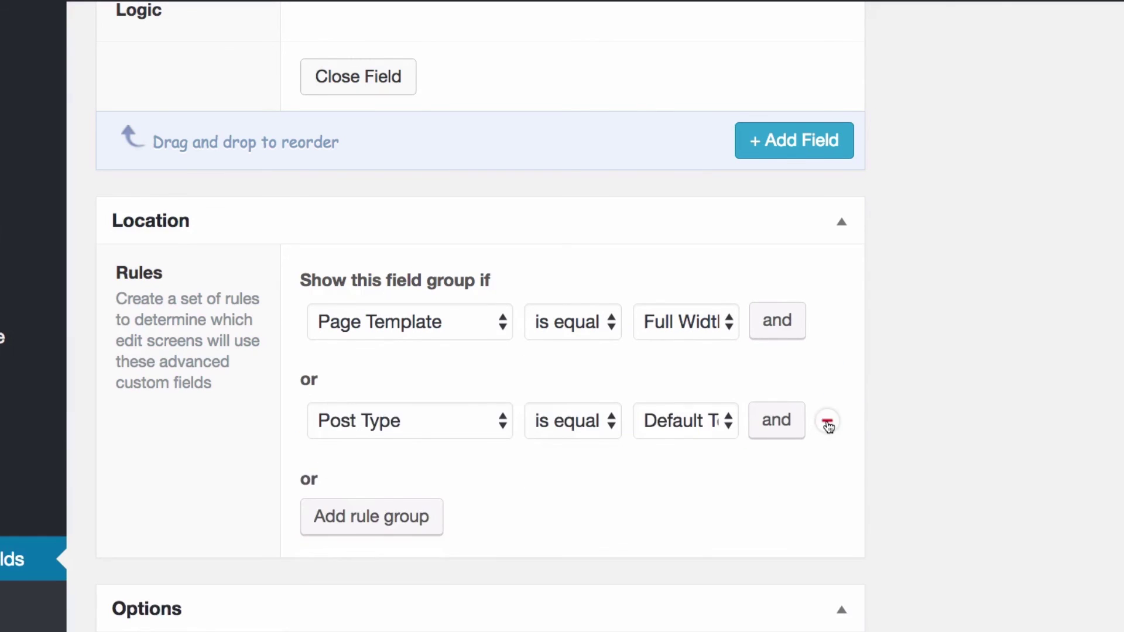
left_click(827, 424)
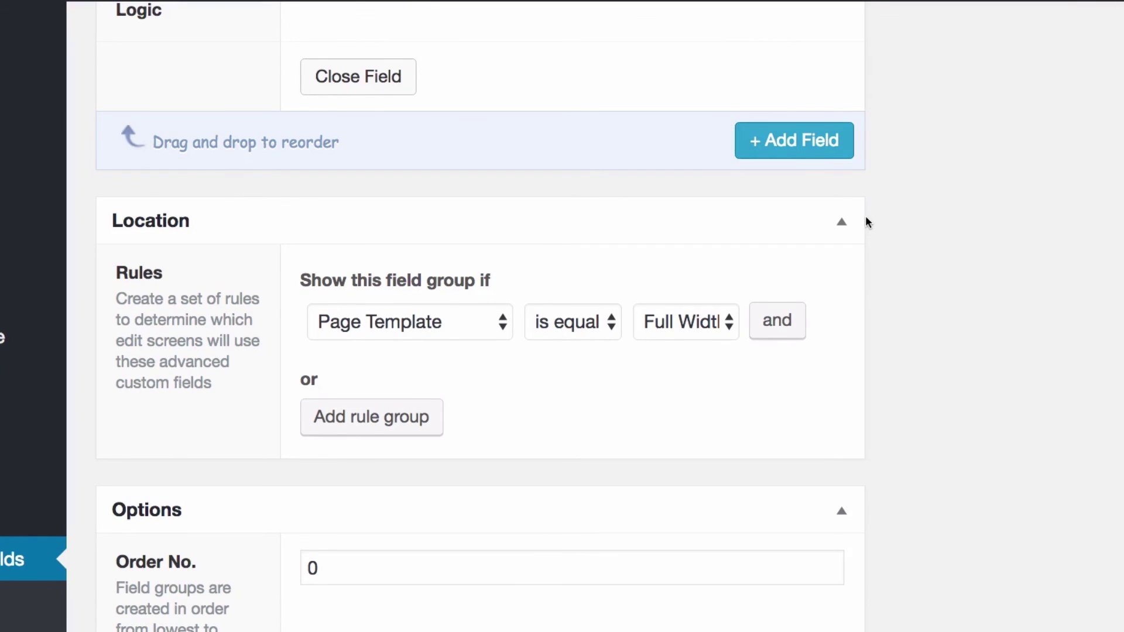
scroll(866, 217, "down", 3)
scroll(712, 323, "down", 4)
scroll(712, 323, "down", 1)
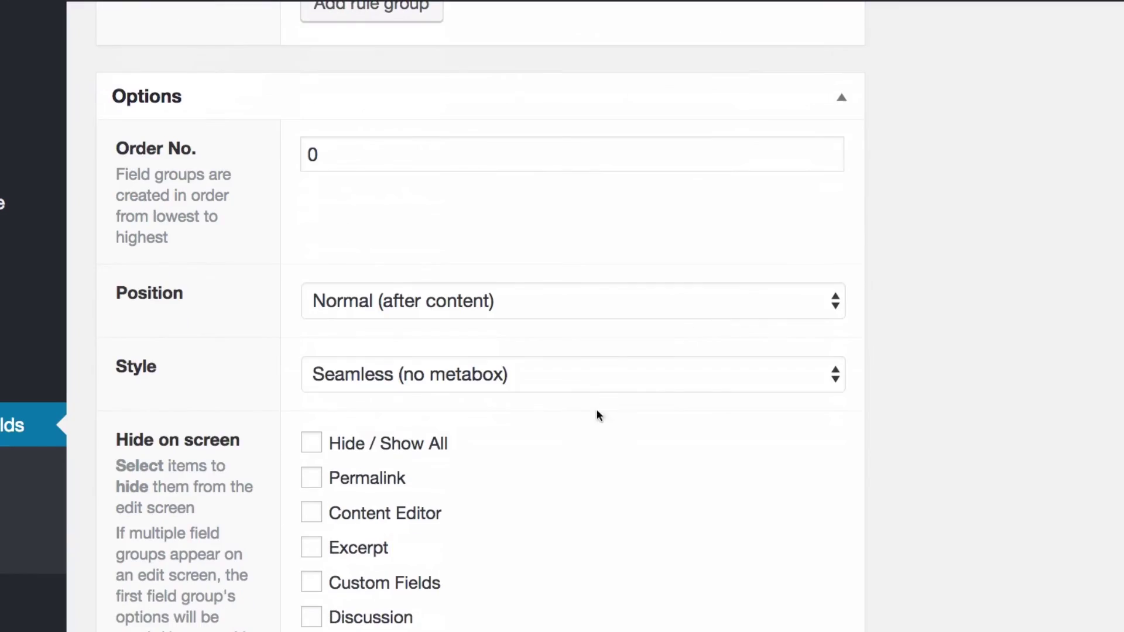
scroll(876, 437, "down", 8)
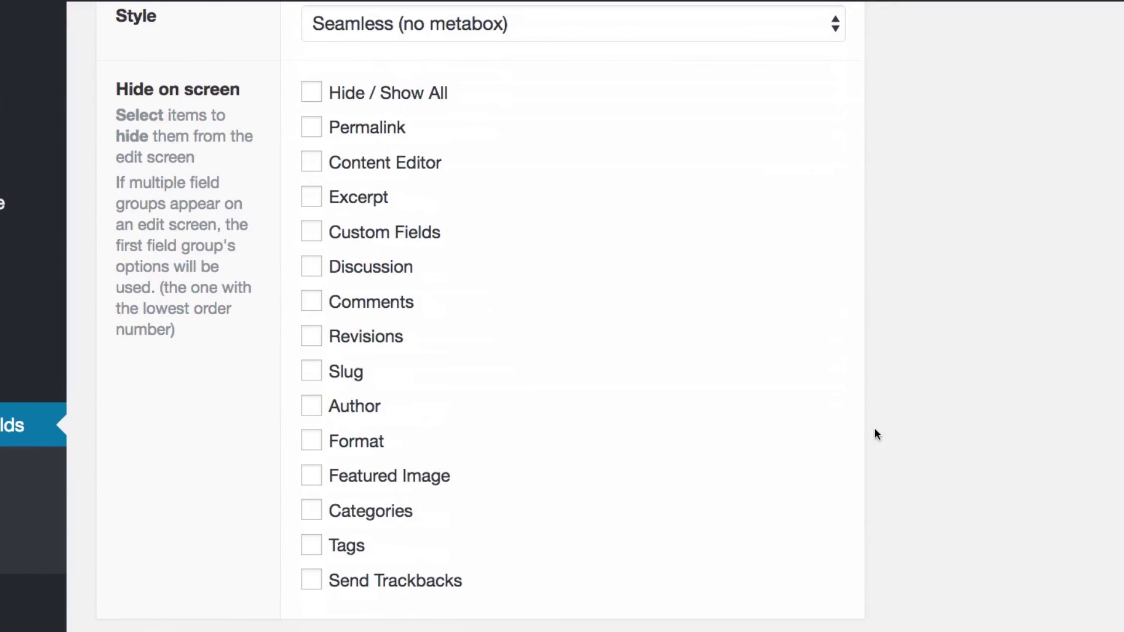
scroll(870, 438, "up", 20)
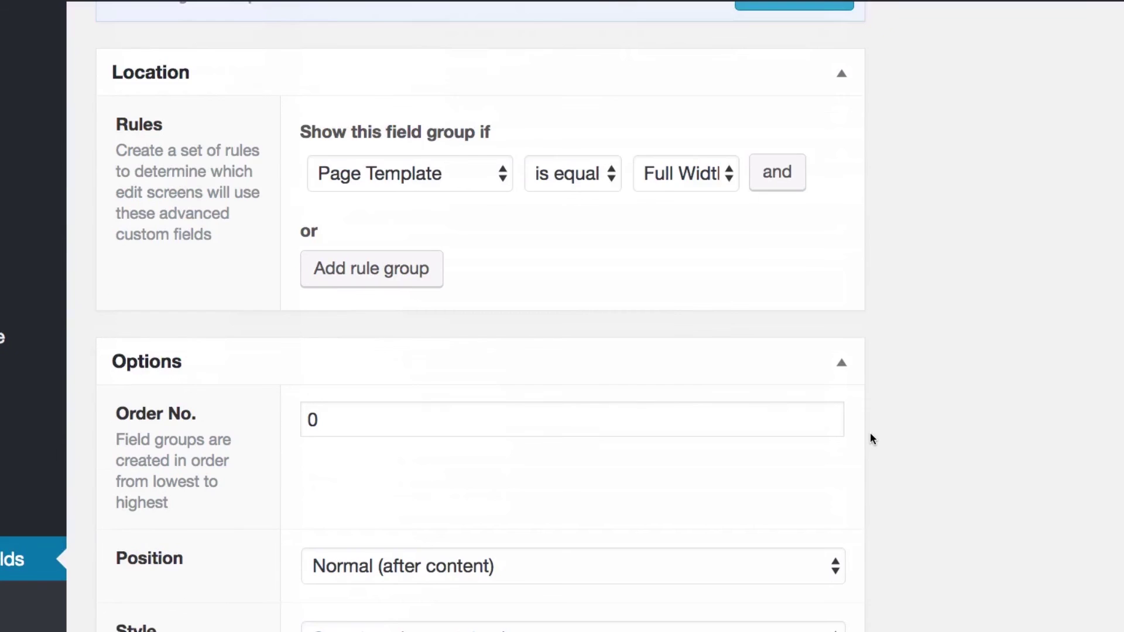
scroll(869, 438, "up", 17)
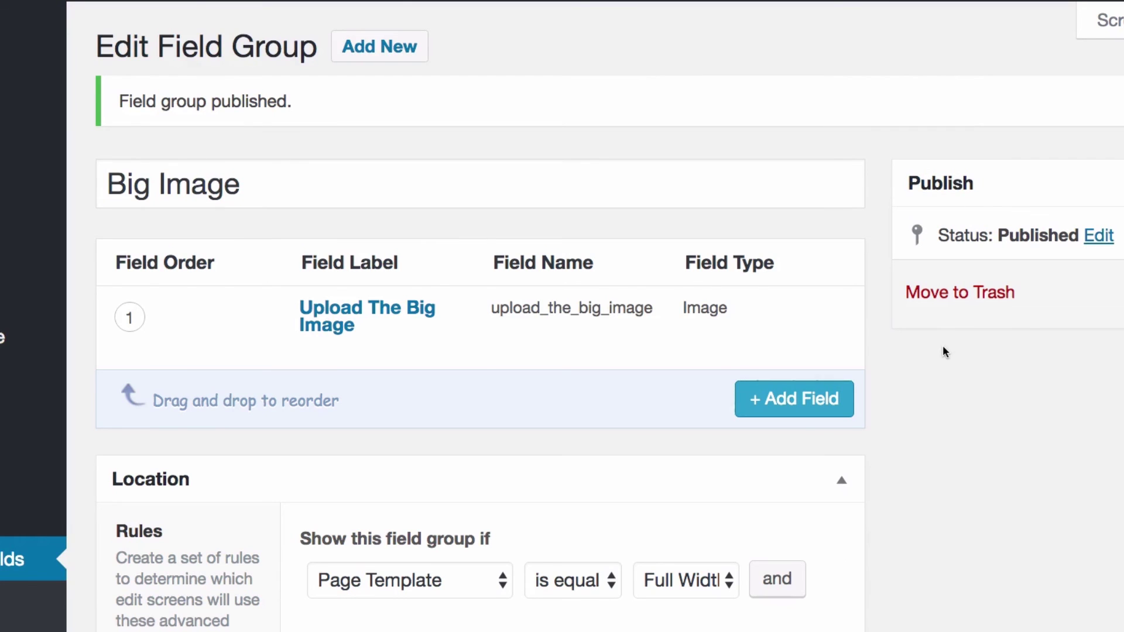
- Check the field name upload_the_big_image, then view the front-end About Me page
mouse_move(464, 344)
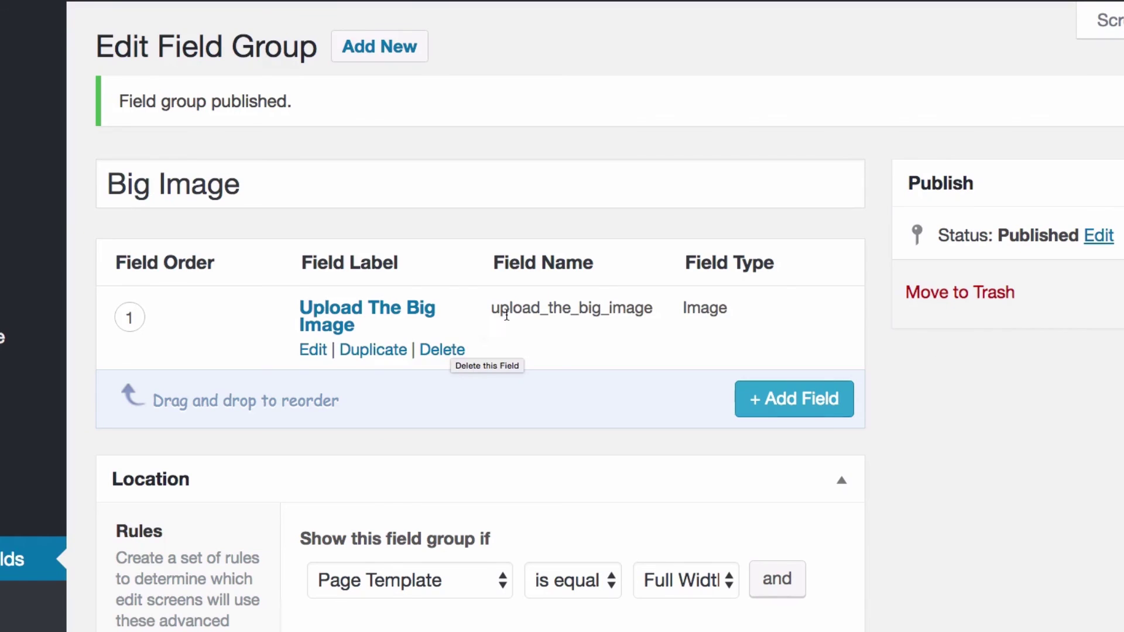
left_click_drag(491, 308, 653, 307)
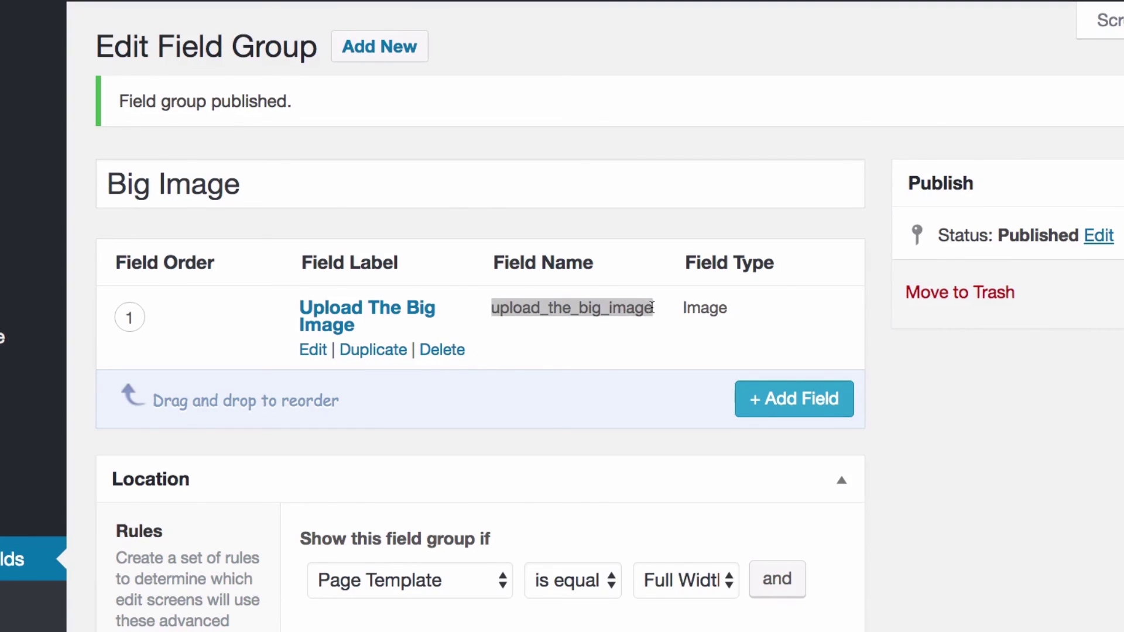
left_click(876, 255)
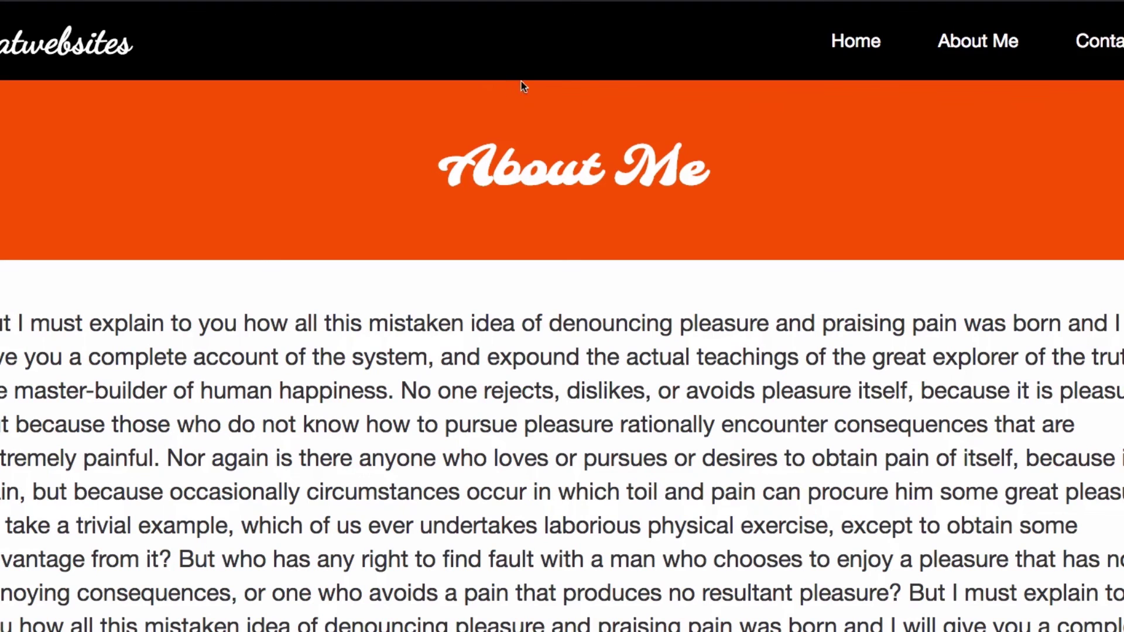
left_click_drag(442, 171, 735, 166)
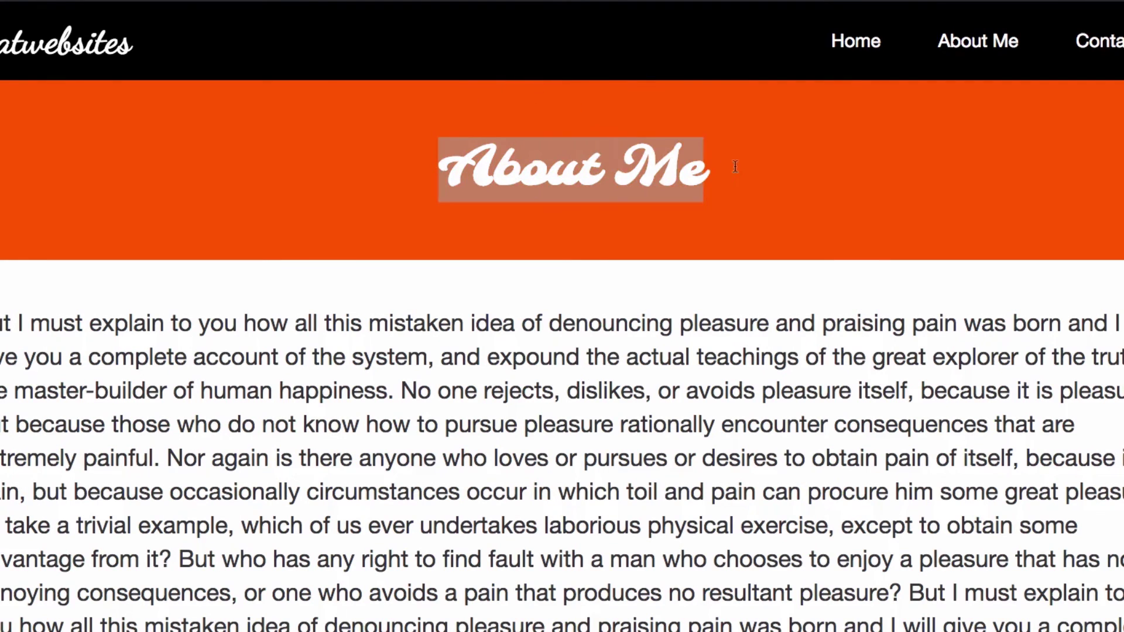
left_click(704, 226)
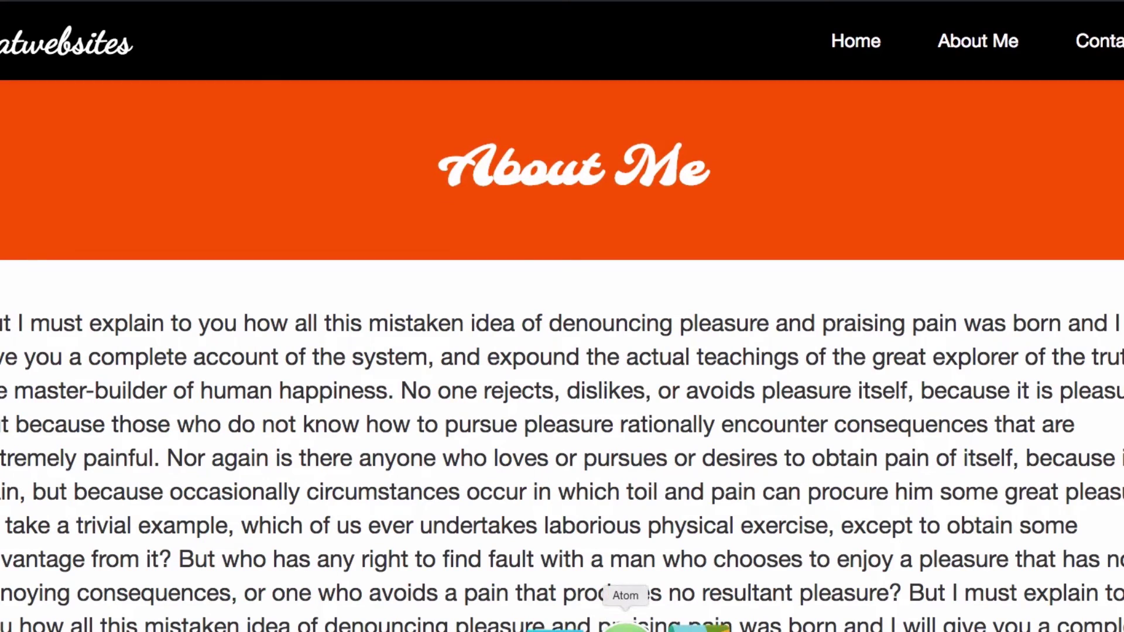
- Open page-fullwidth.php from the theme's file tree in Atom
left_click(623, 629)
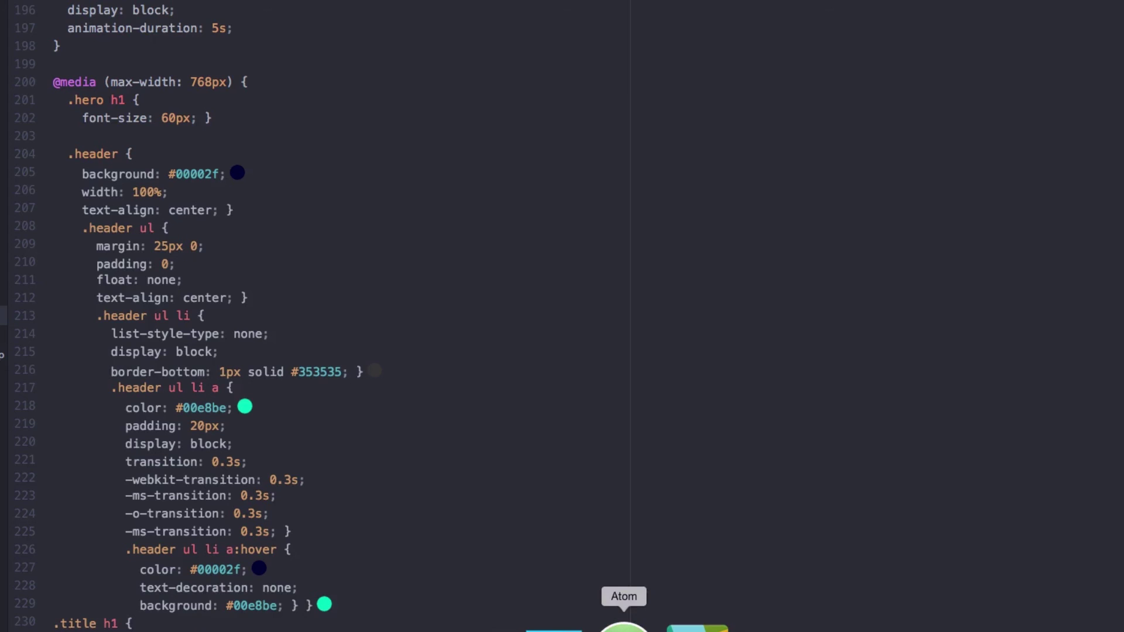
left_click(2, 355)
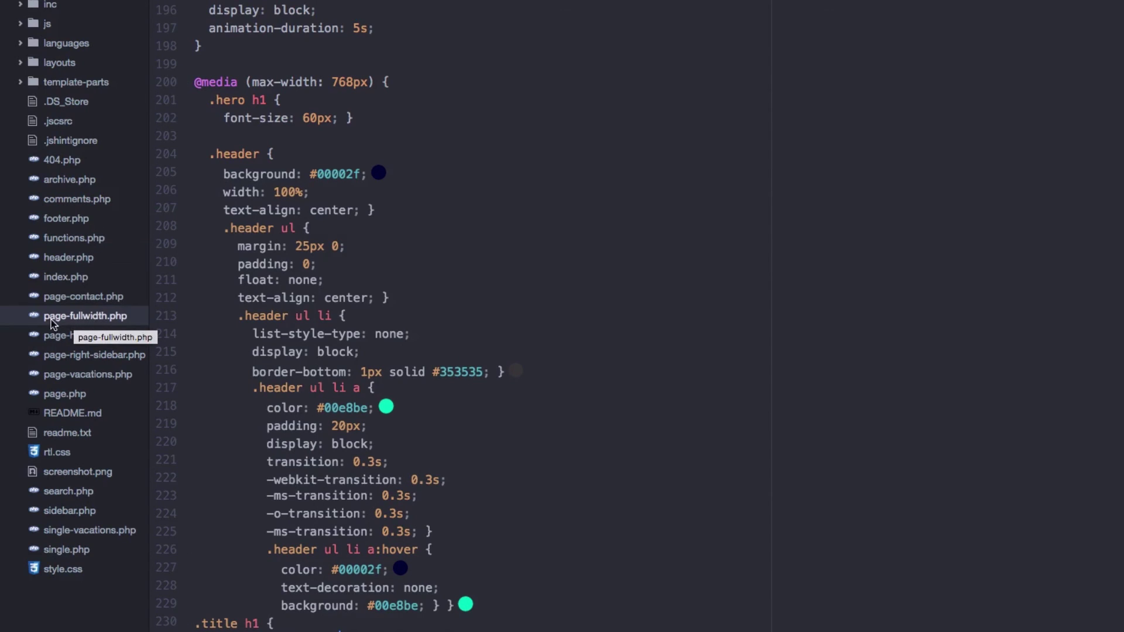
left_click(88, 316)
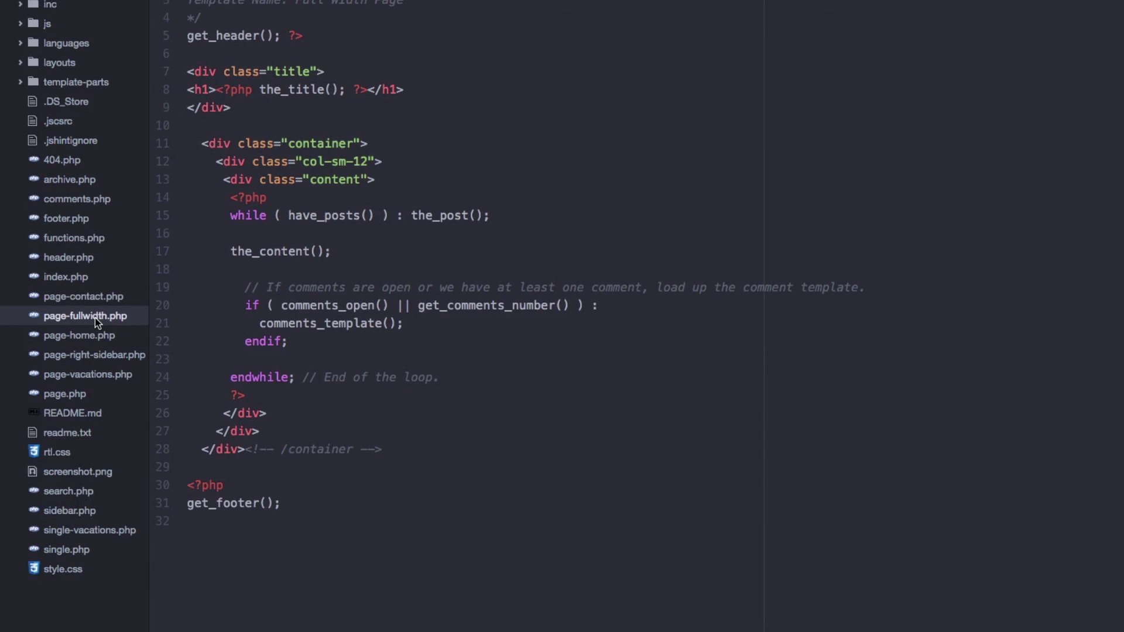
left_click_drag(189, 69, 244, 104)
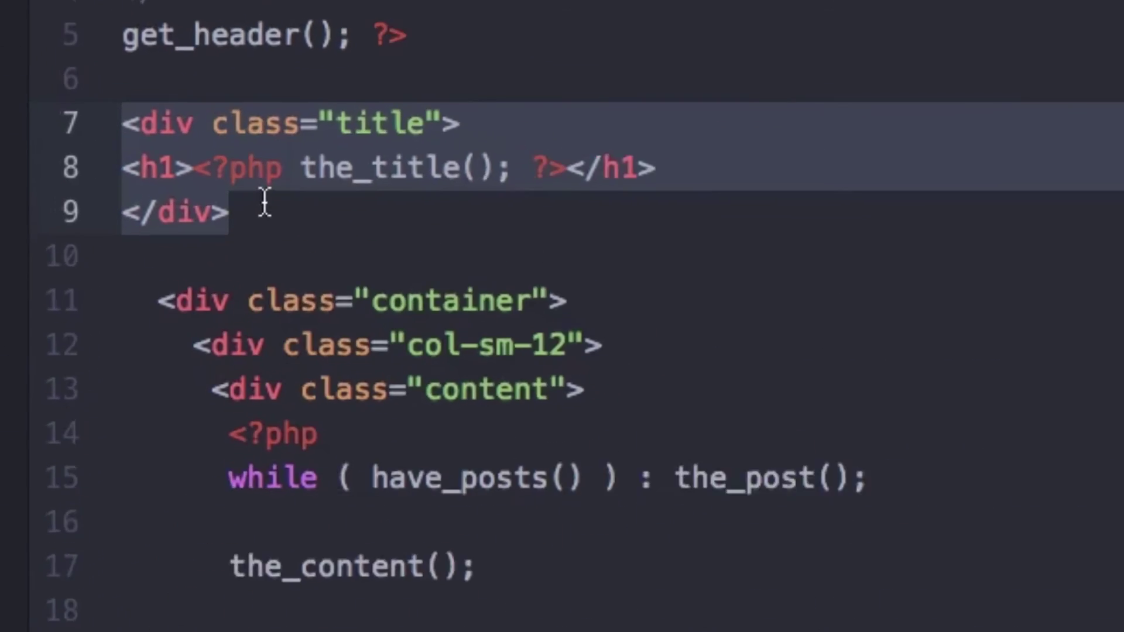
- Insert an empty <img src=""> tag on a new line above the title block
left_click(440, 35)
key("Return")
key("Return")
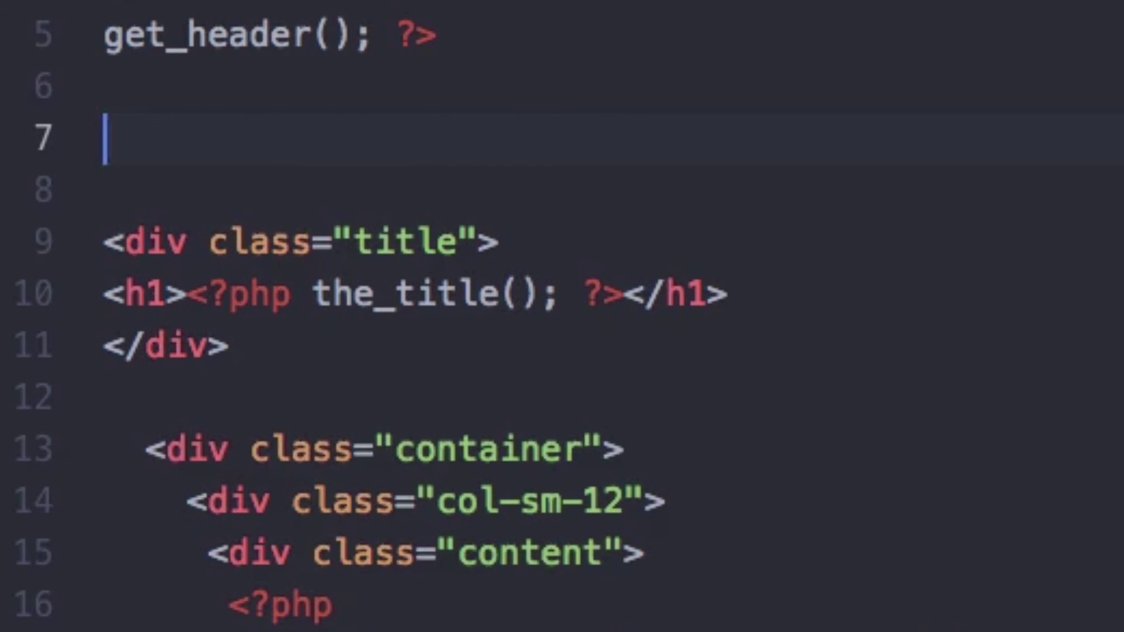
type("<img s")
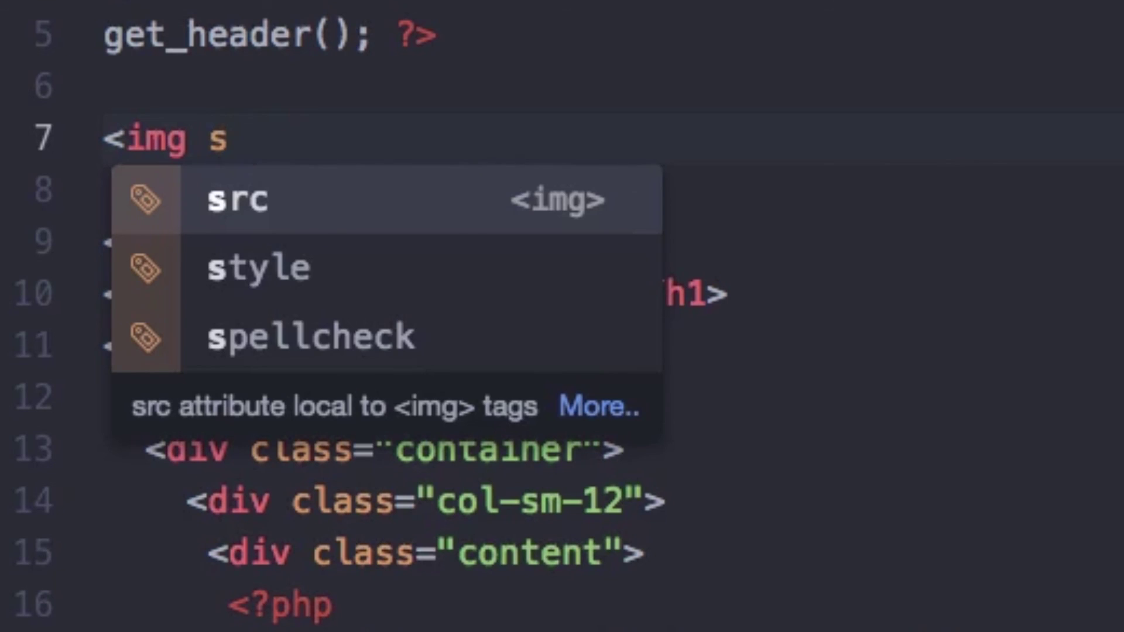
key("Return")
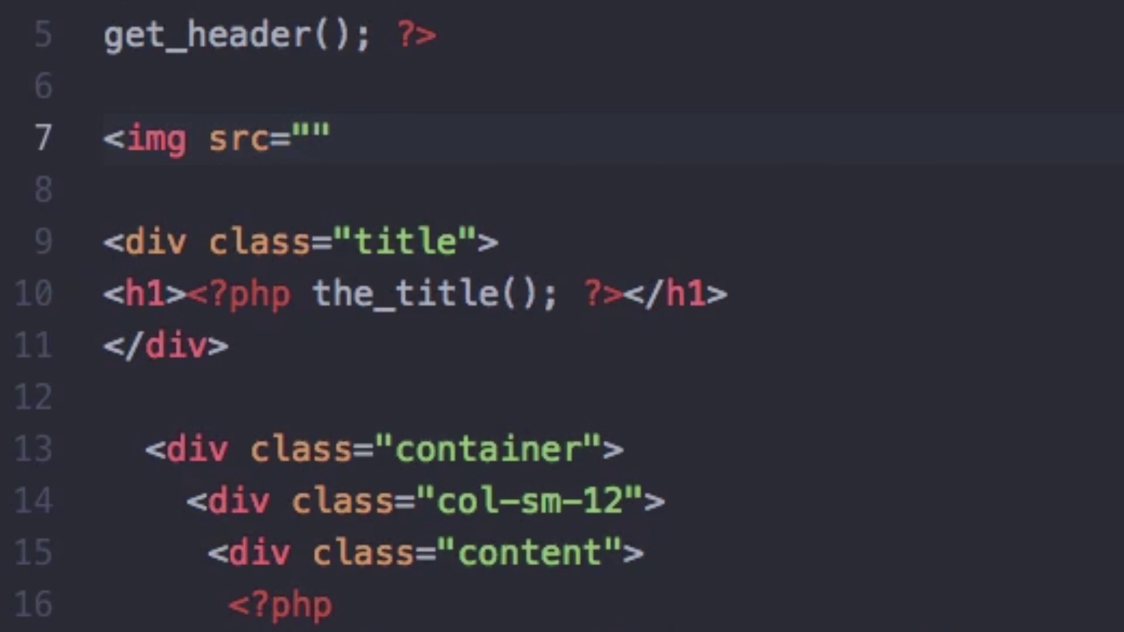
left_click(333, 139)
type(">")
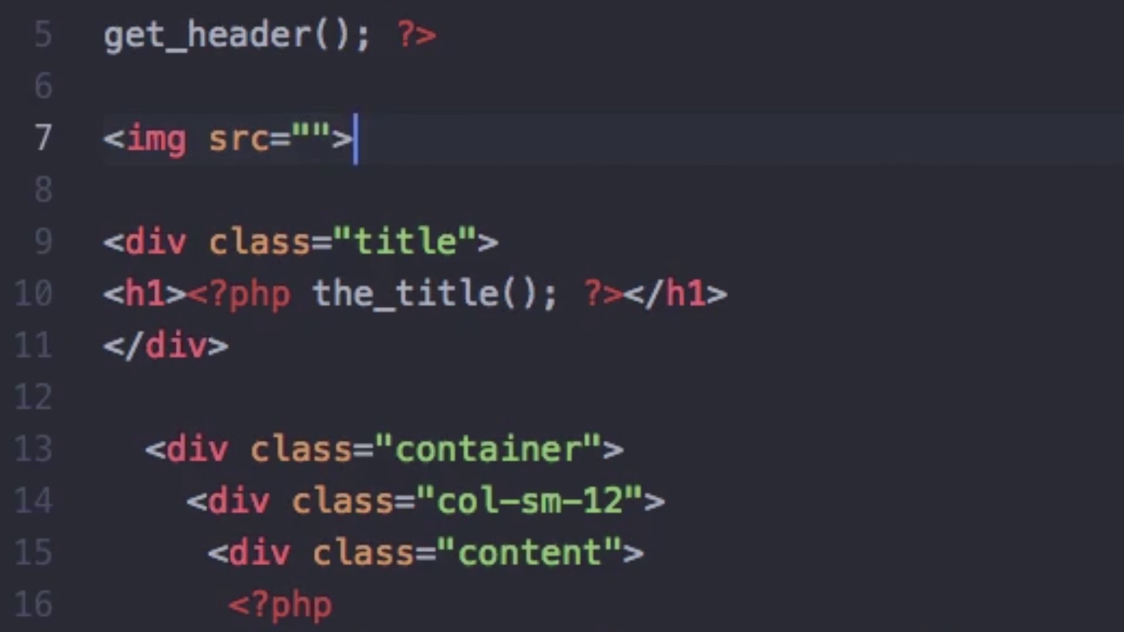
left_click(311, 139)
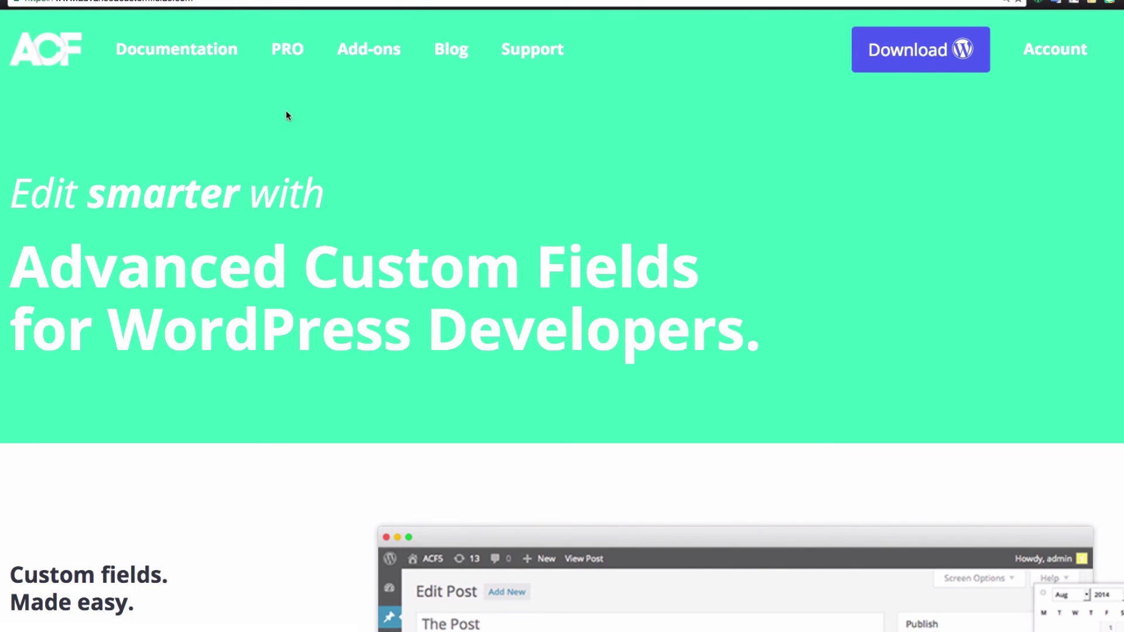
- Go to the Code Examples page of the ACF documentation
left_click(190, 53)
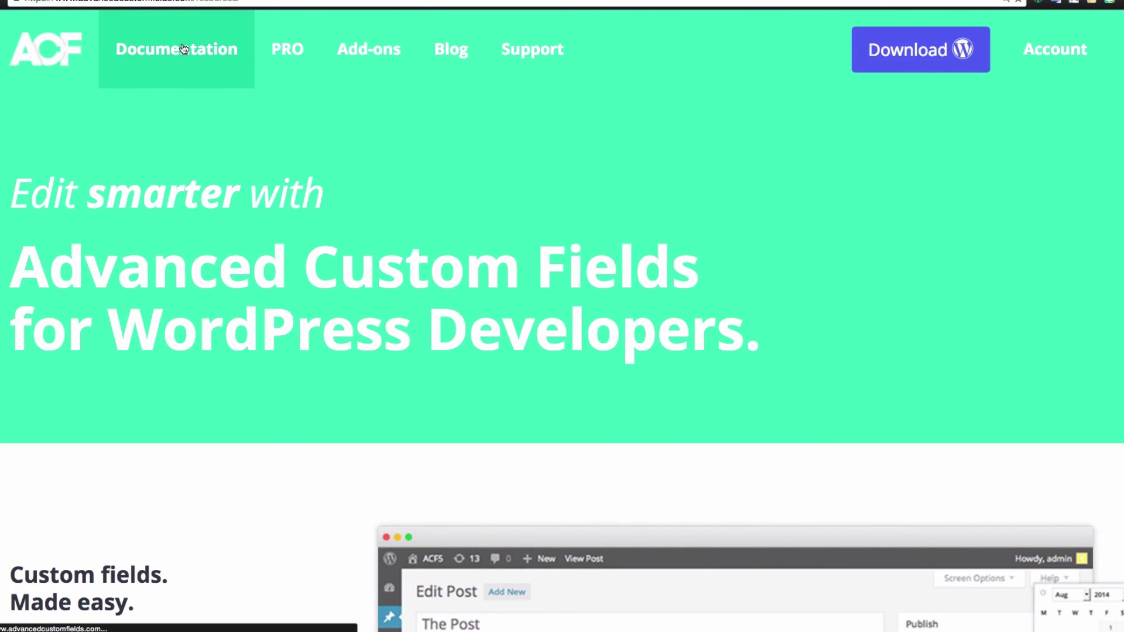
scroll(552, 268, "down", 2)
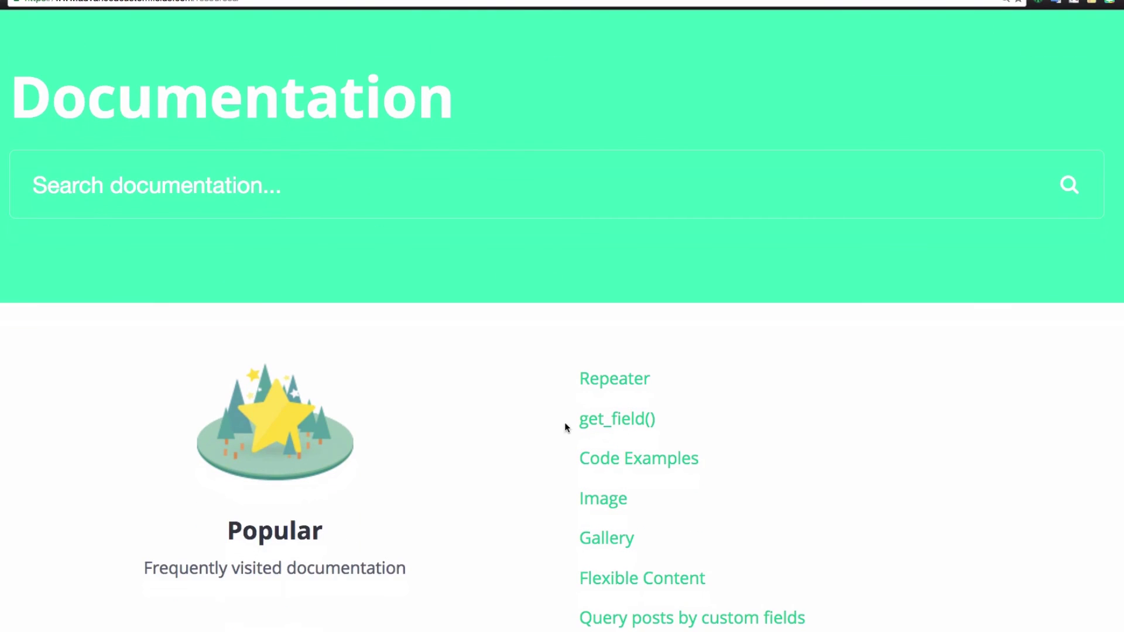
left_click(638, 465)
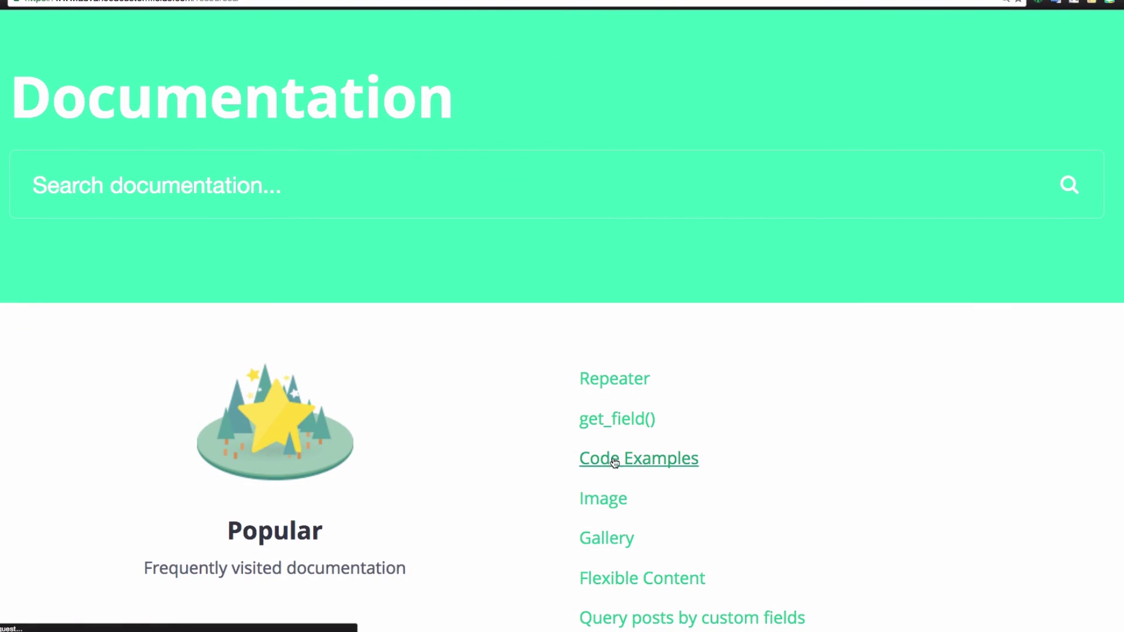
scroll(497, 376, "down", 6)
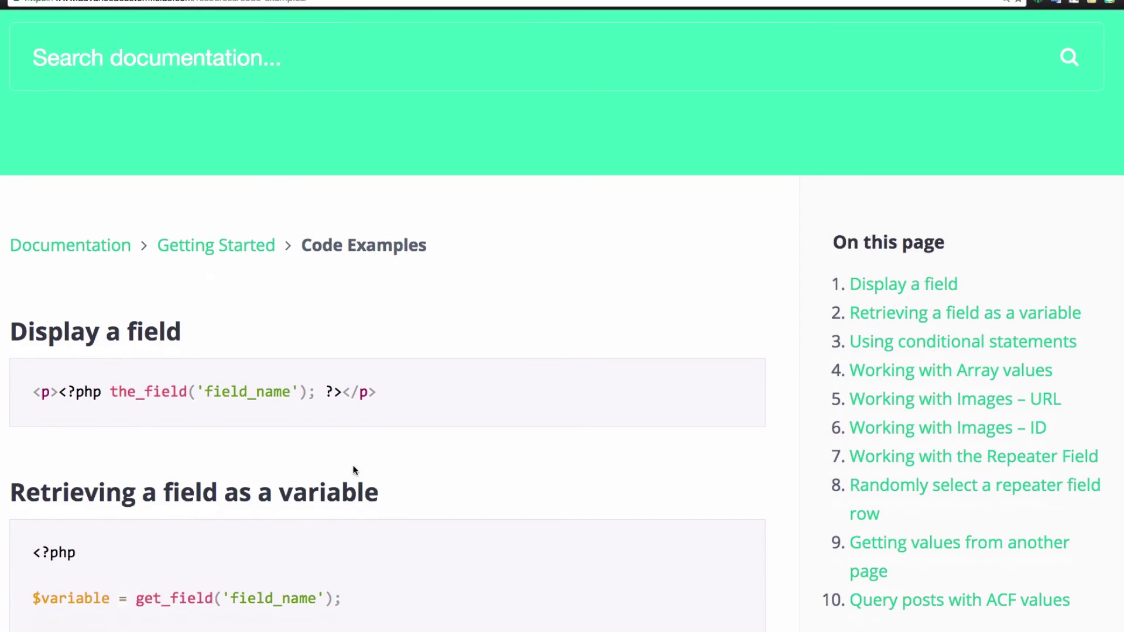
- Copy the <?php the_field('field_name'); ?> snippet from the Display a field example
left_click_drag(60, 305, 342, 305)
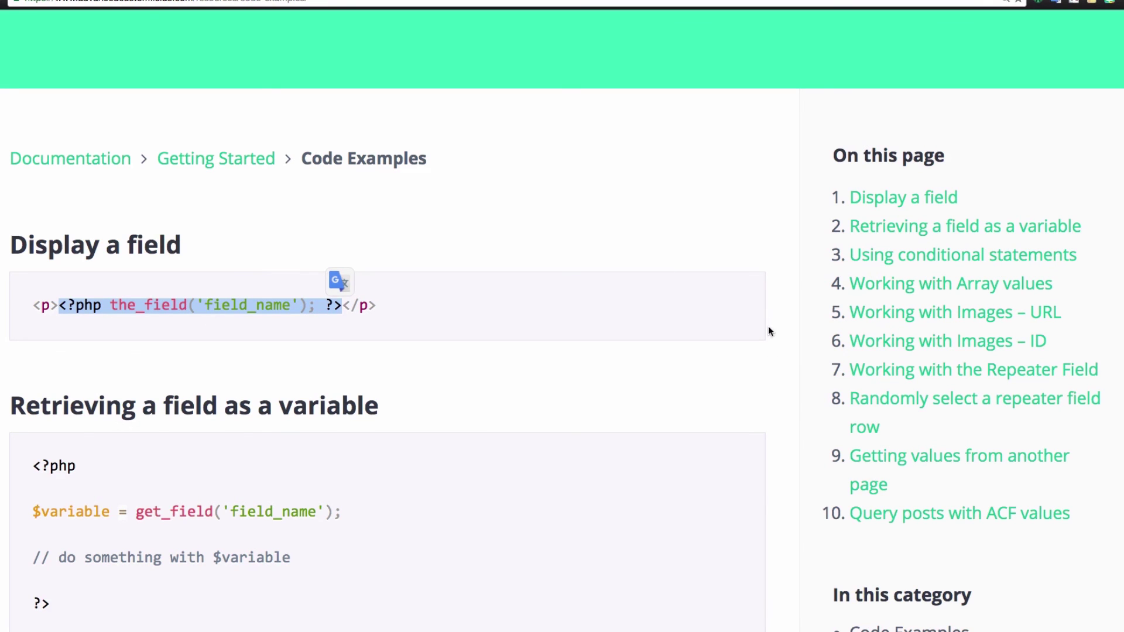
scroll(778, 323, "down", 10)
scroll(780, 324, "down", 10)
scroll(781, 328, "down", 4)
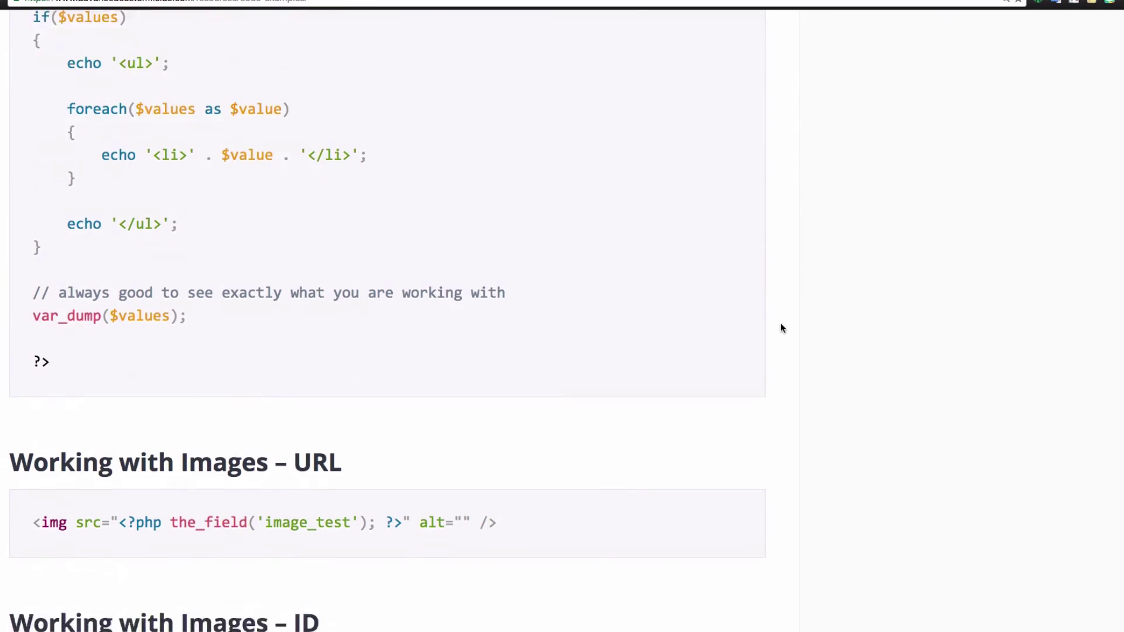
scroll(780, 328, "down", 2)
scroll(782, 328, "down", 3)
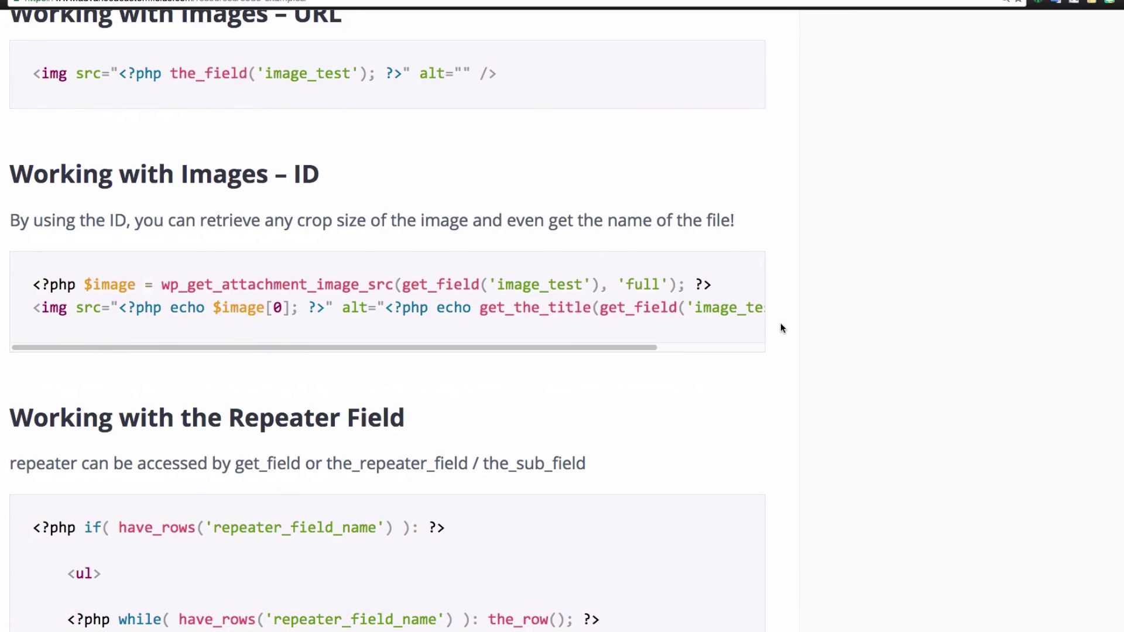
scroll(781, 326, "down", 1)
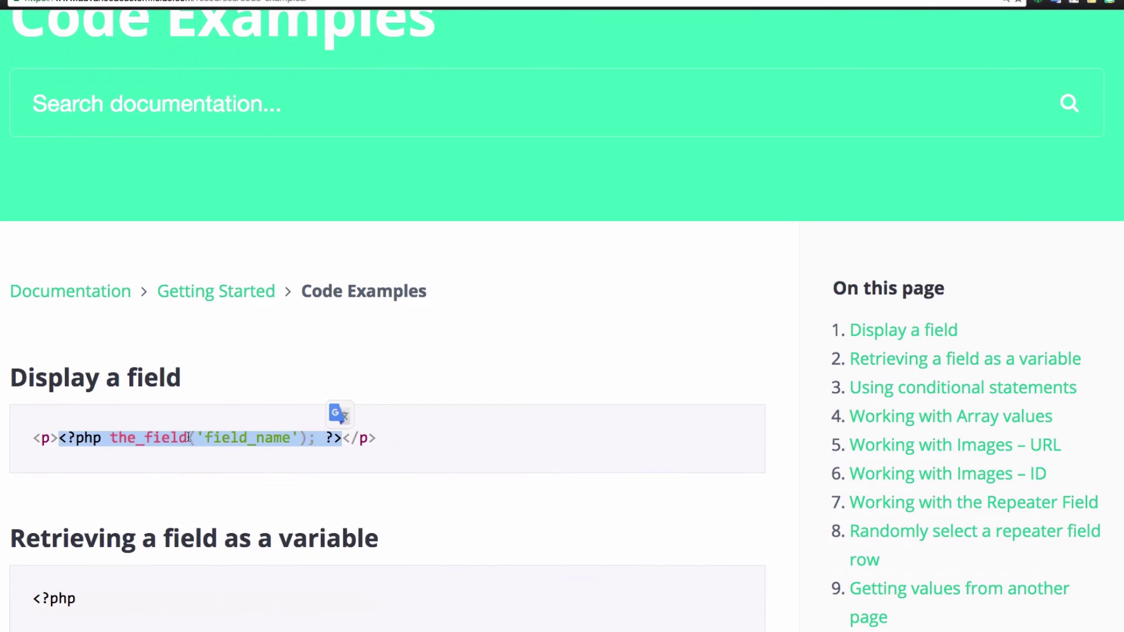
right_click(189, 438)
left_click(206, 459)
- Paste the the_field('field_name') snippet into the img src quotes in Atom
left_click(619, 608)
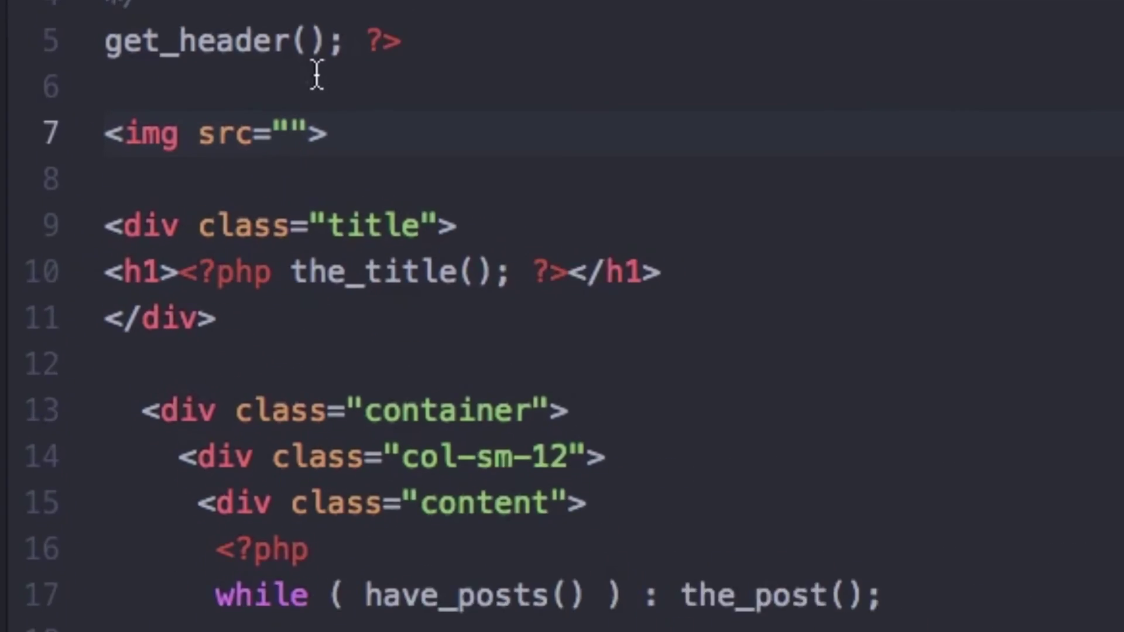
left_click(293, 123)
key("super+v")
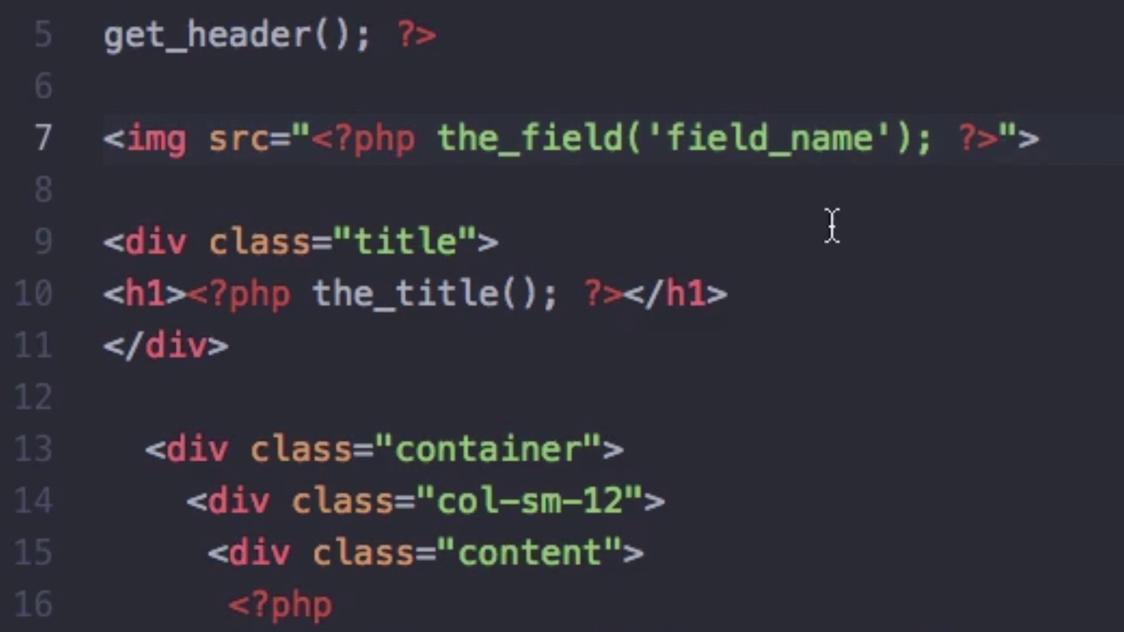
left_click_drag(871, 133, 665, 132)
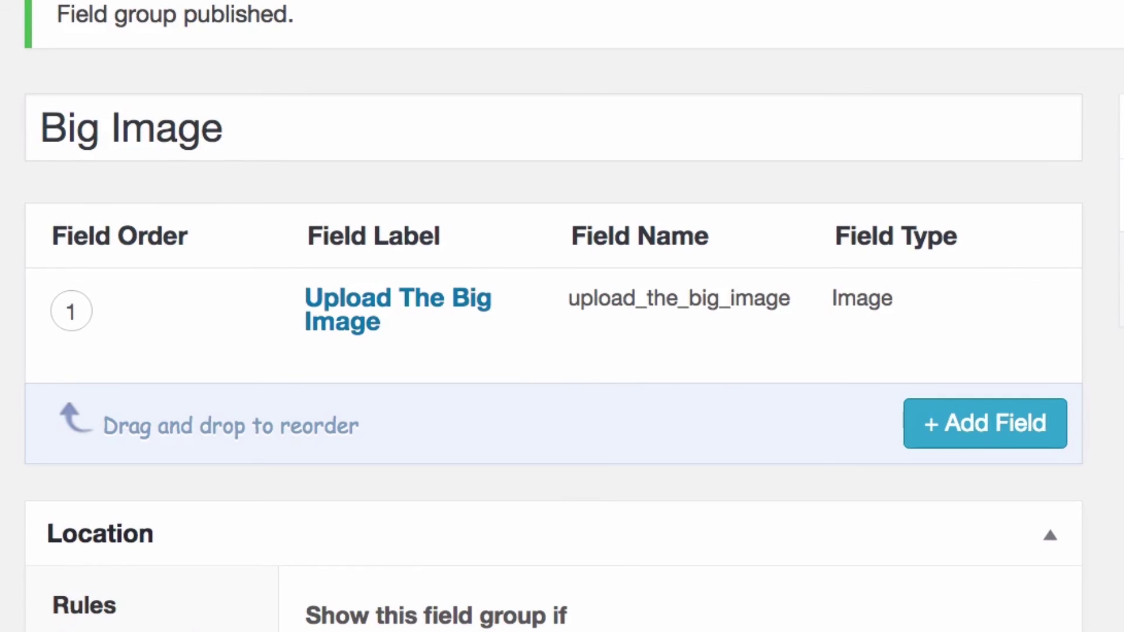
- Replace field_name with upload_the_big_image, copied from the ACF field group
mouse_move(529, 293)
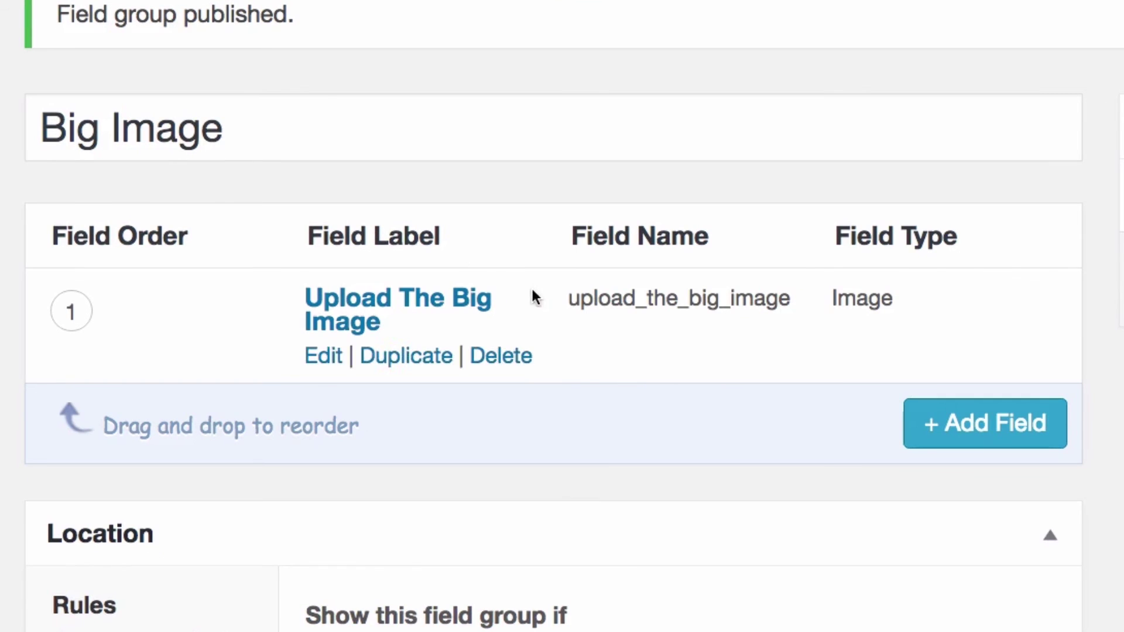
left_click_drag(568, 301, 791, 301)
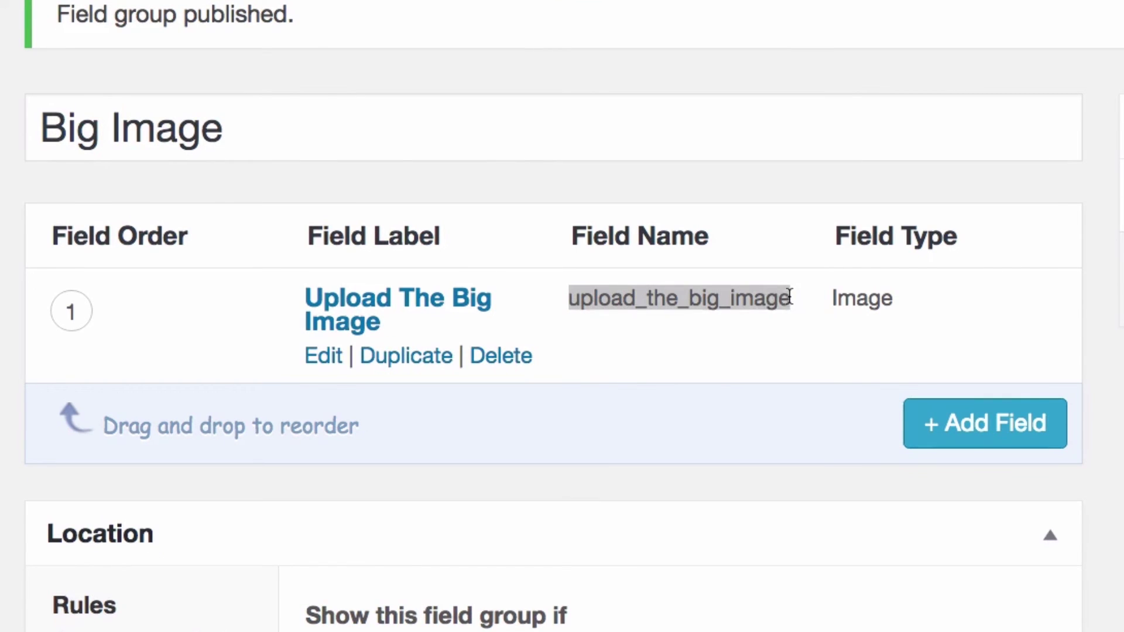
right_click(772, 296)
left_click(794, 338)
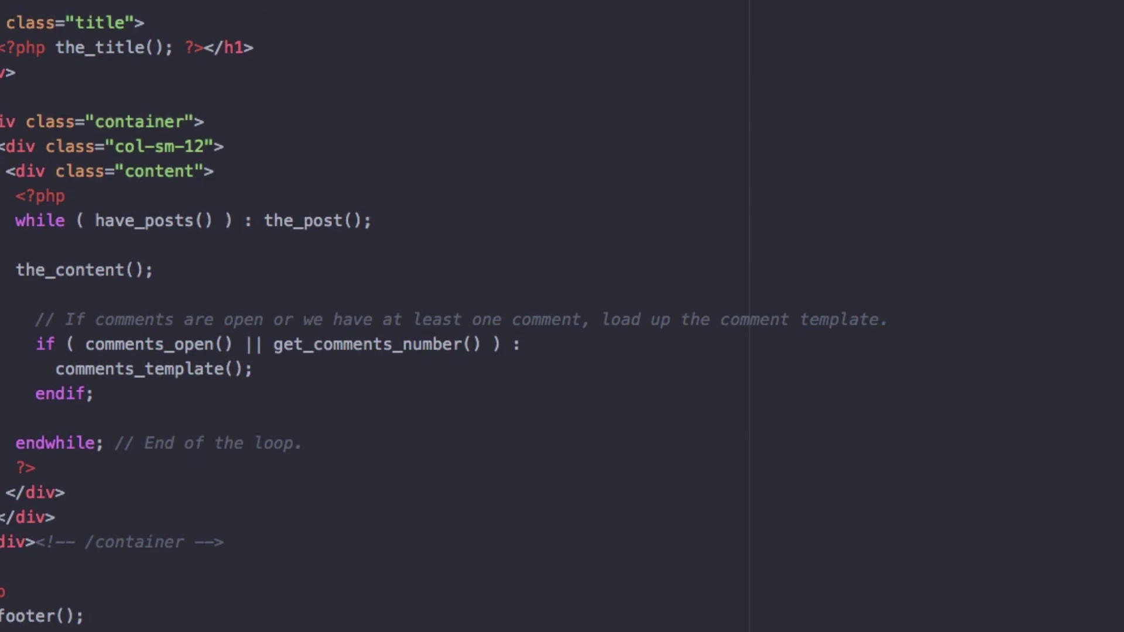
double_click(423, 103)
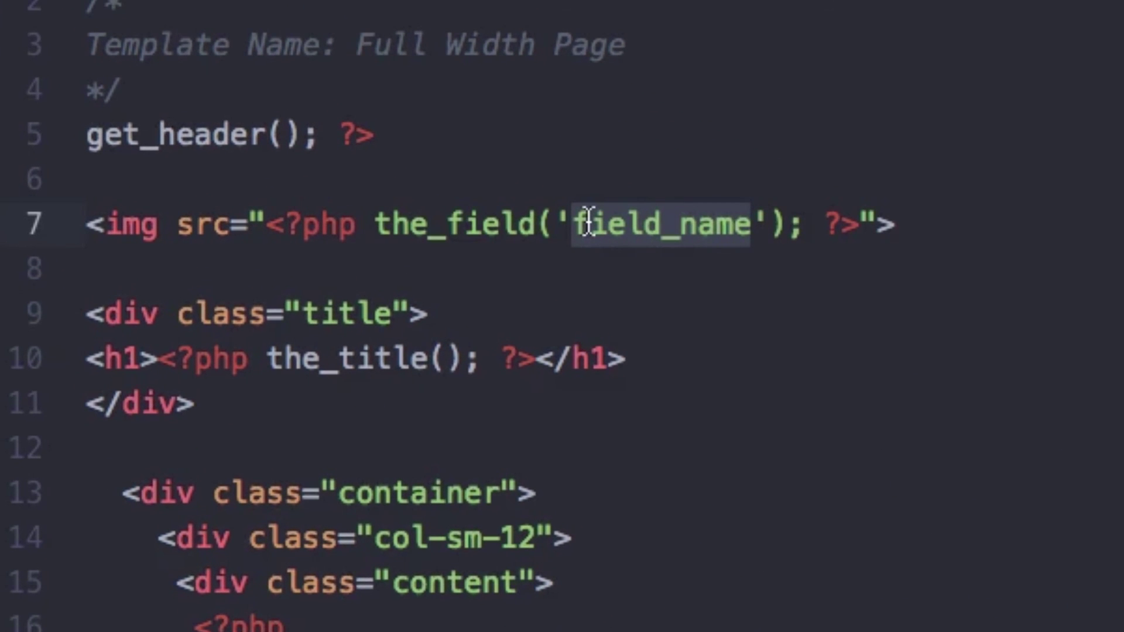
key("ctrl+v")
left_click(1115, 228)
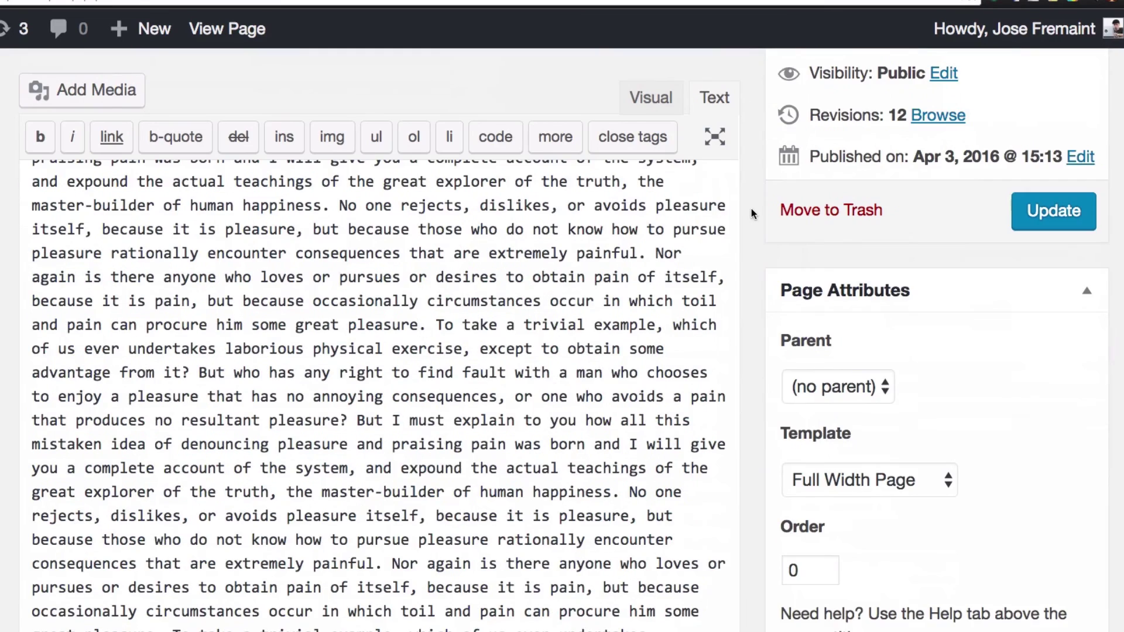
- Scroll the About Me editor down to the empty Upload The Big Image field
scroll(751, 212, "down", 5)
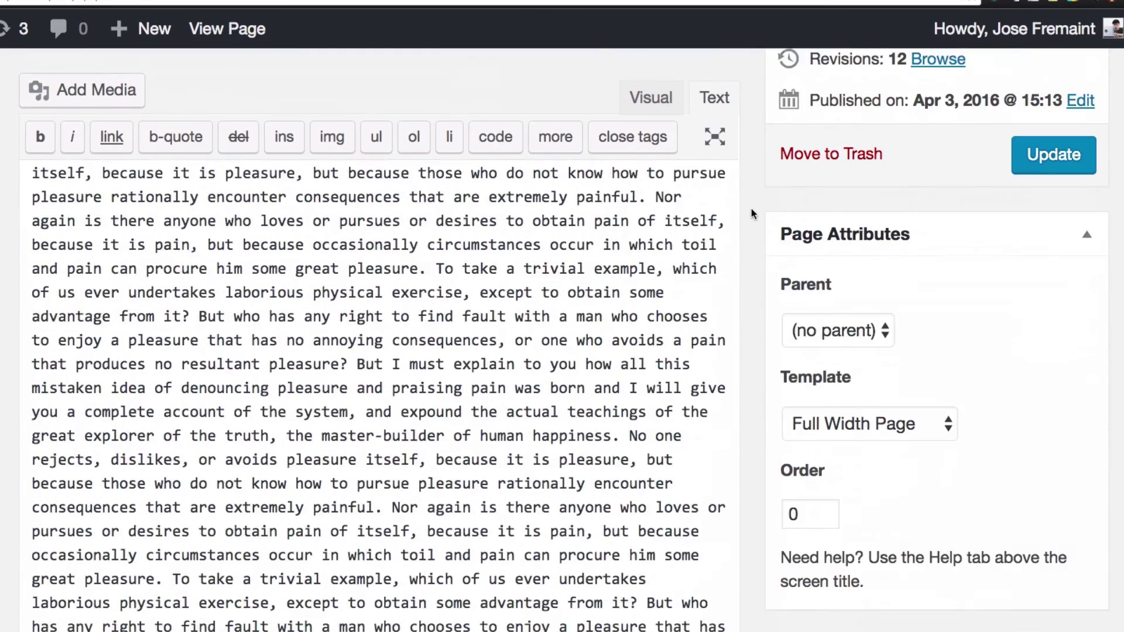
scroll(751, 213, "down", 3)
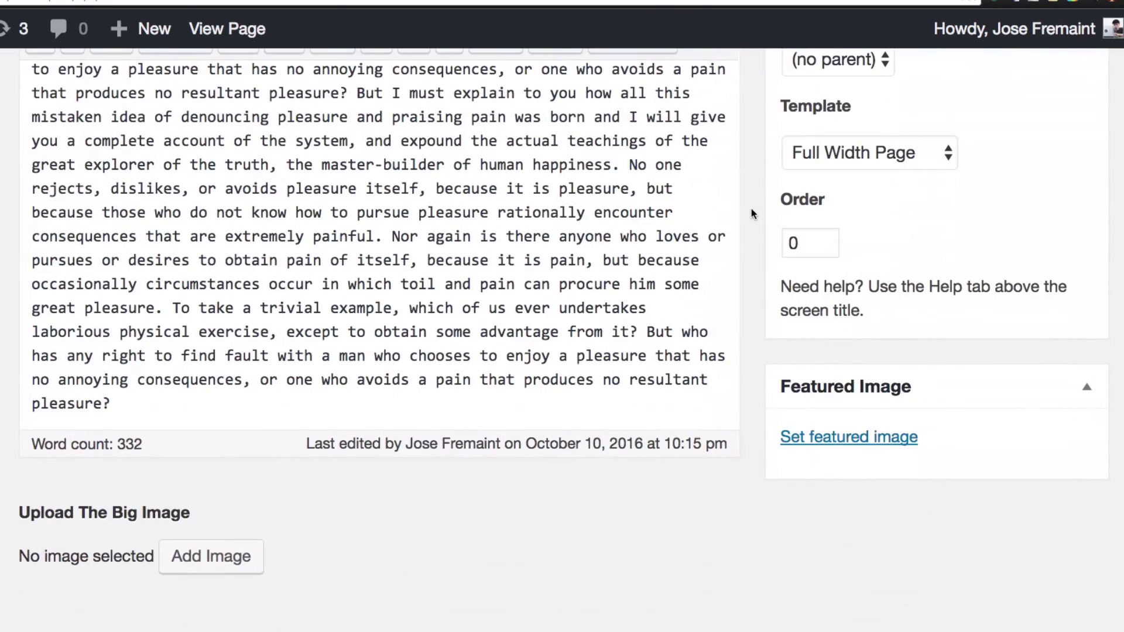
left_click_drag(18, 513, 208, 515)
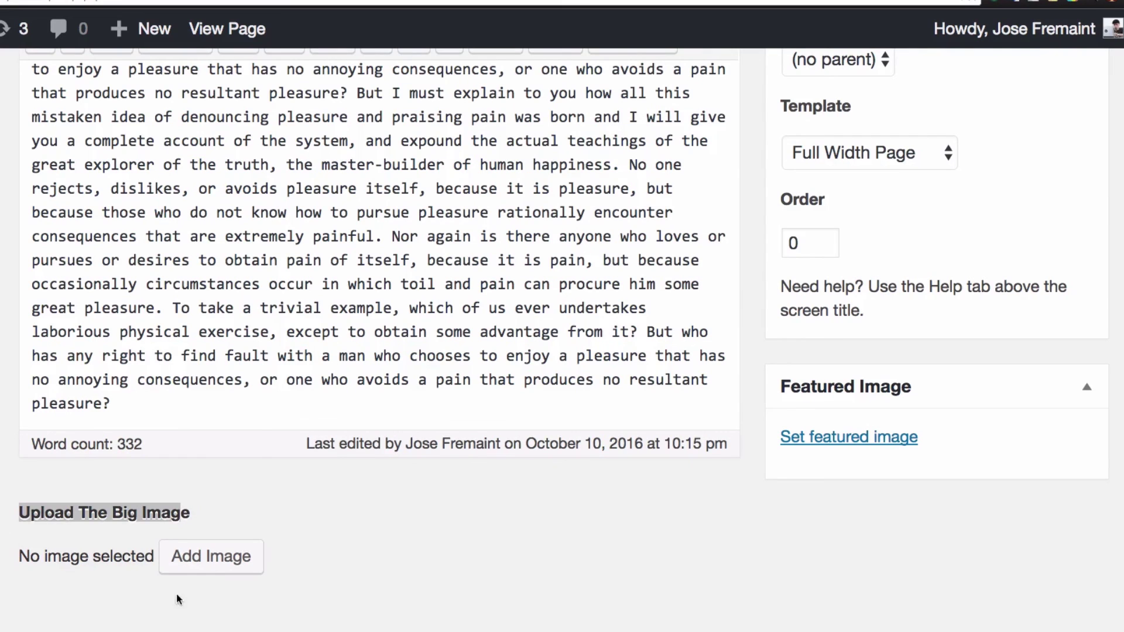
left_click(124, 596)
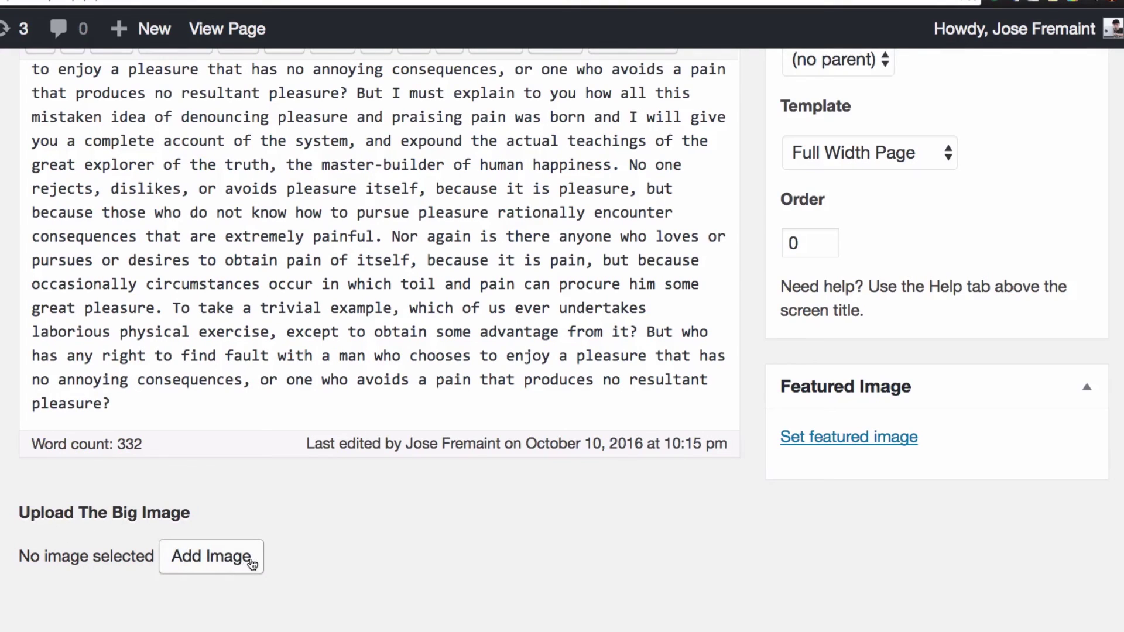
- Choose city.jpg from the Media Library as the About Me page's Big Image and update the page
left_click(222, 556)
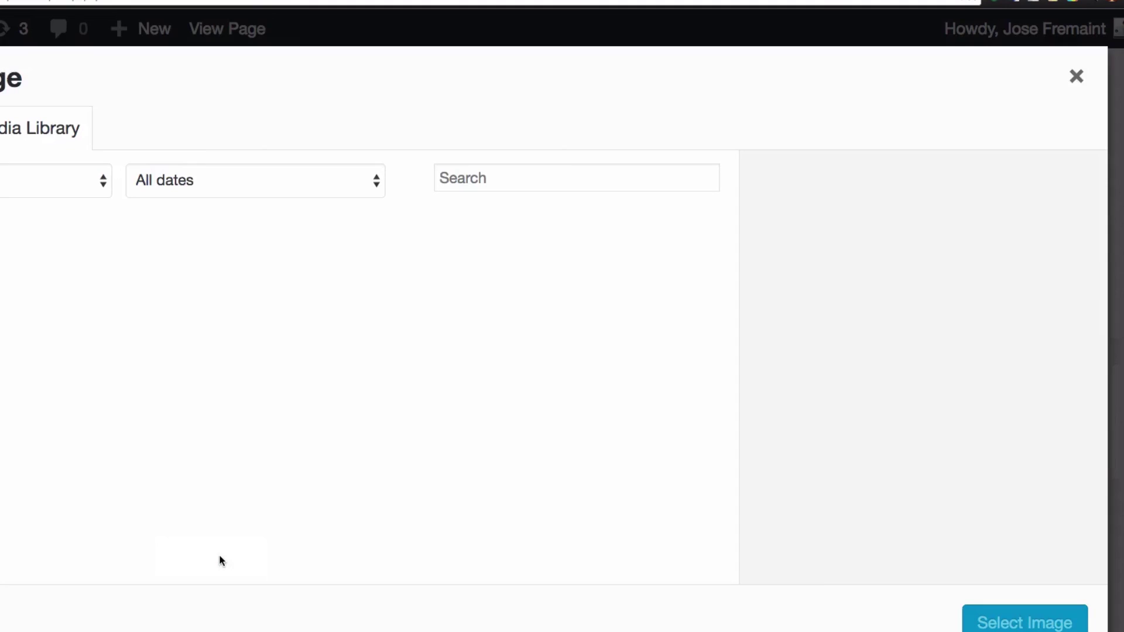
left_click(5, 305)
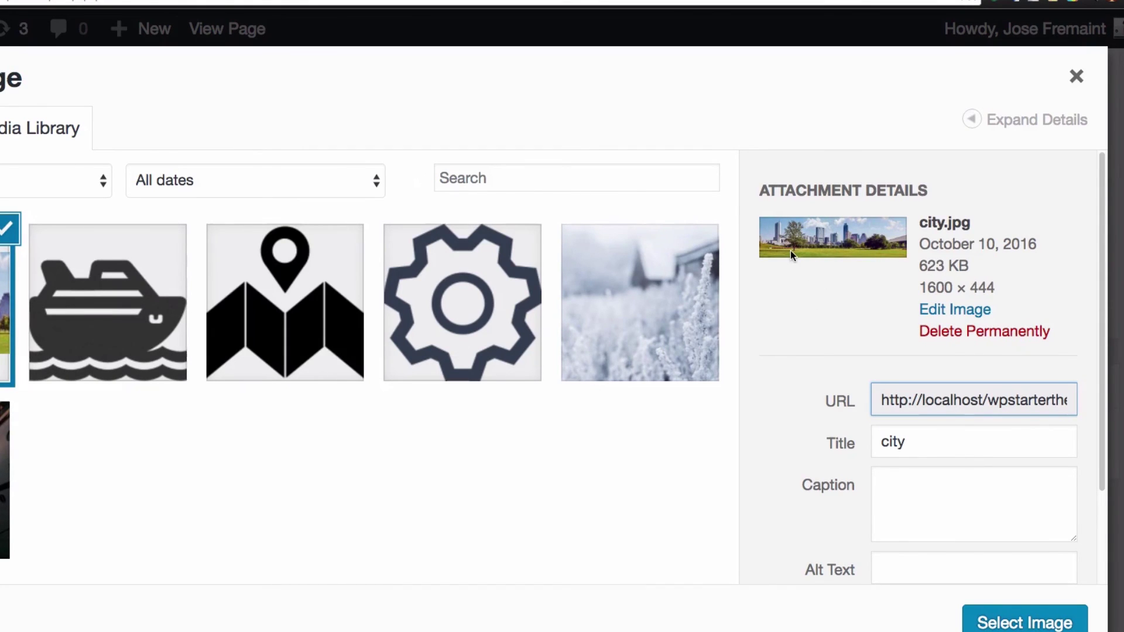
left_click(969, 628)
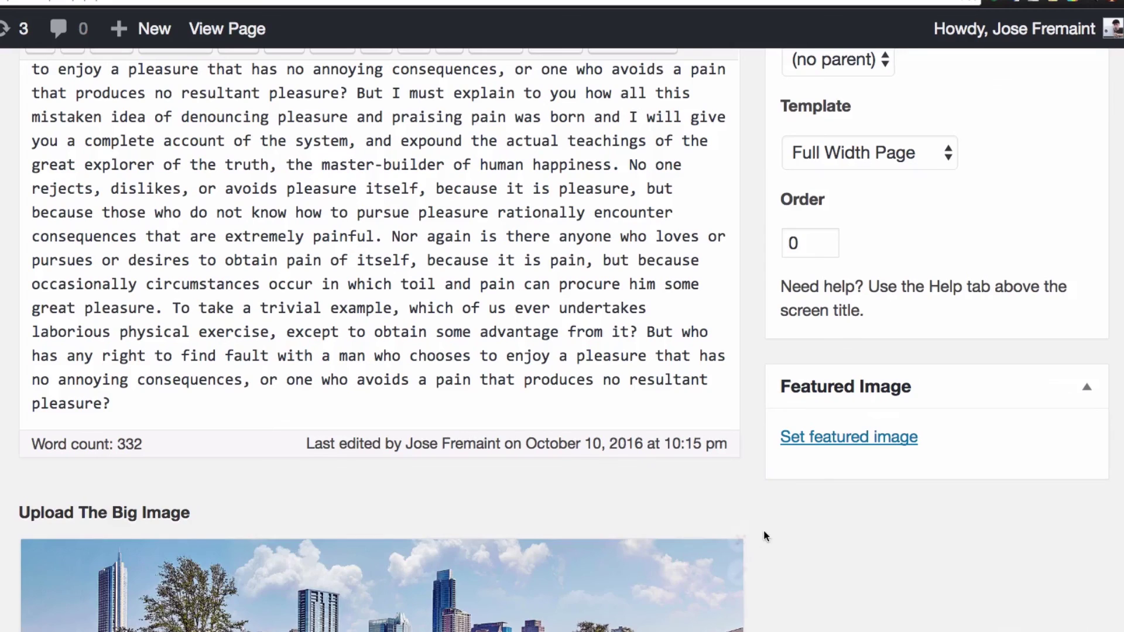
scroll(761, 521, "down", 5)
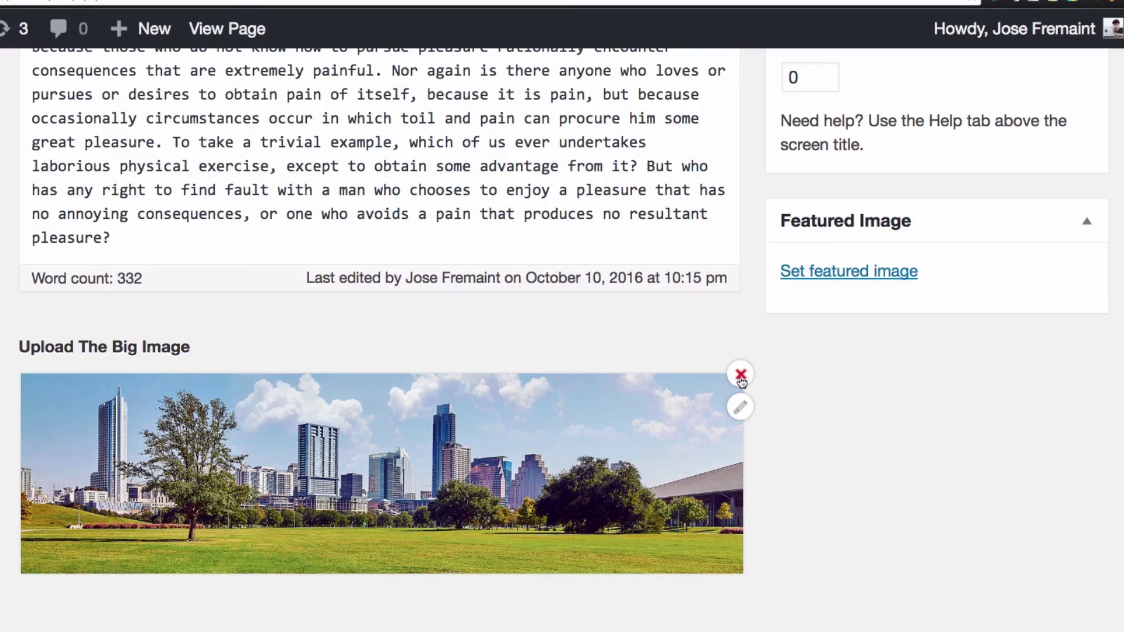
left_click(741, 406)
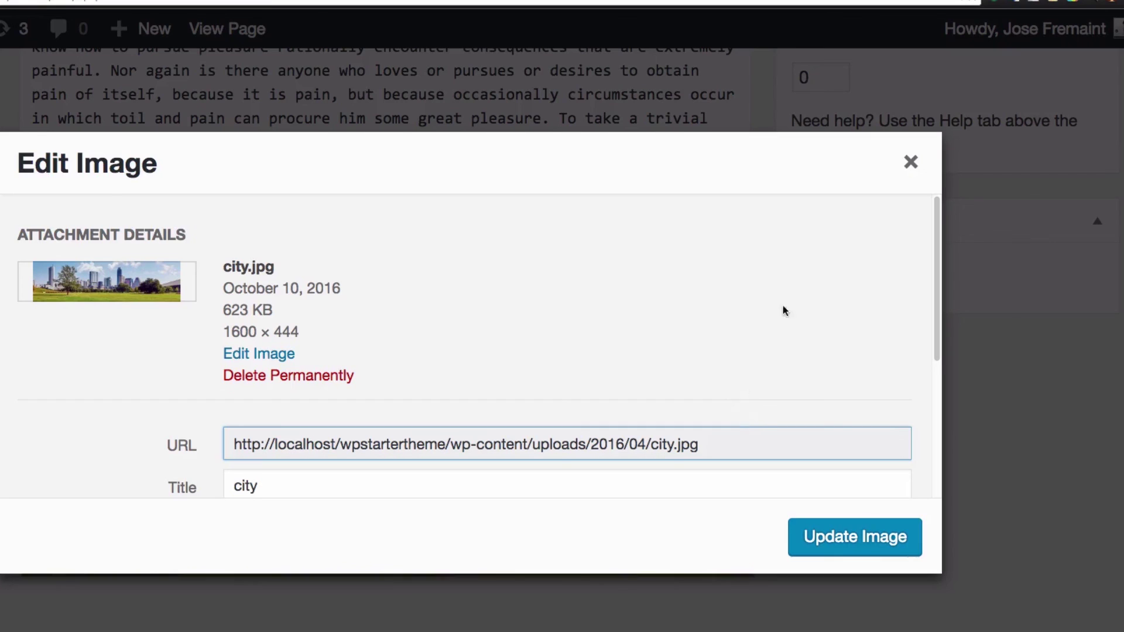
left_click(910, 161)
scroll(754, 272, "up", 5)
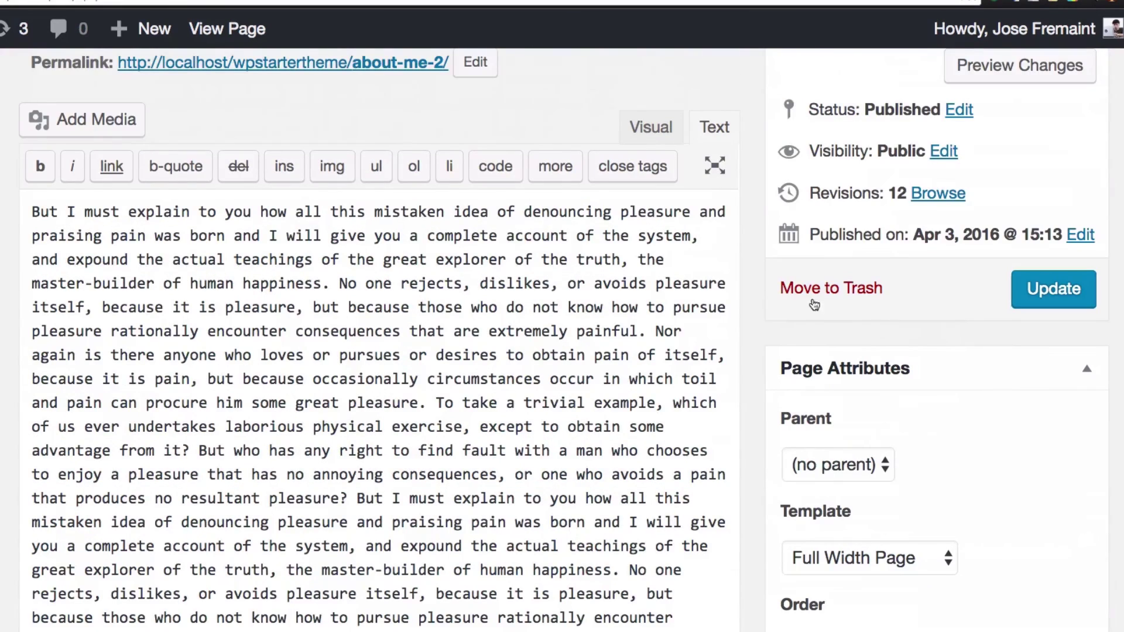
left_click(1047, 298)
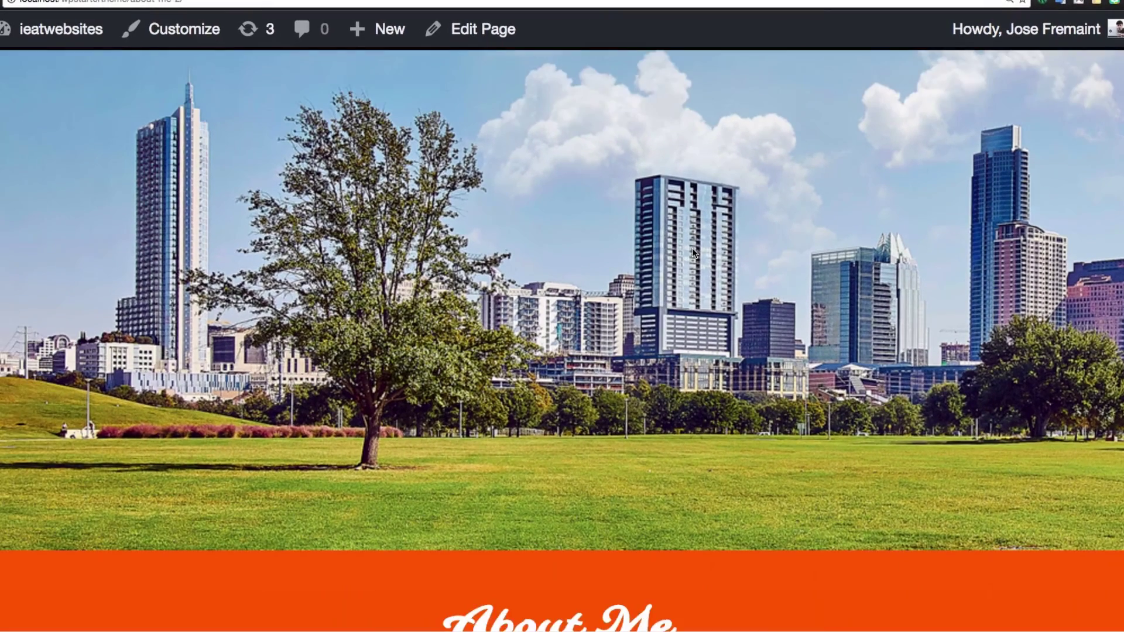
- Scroll the live About Me page to check the full-width city skyline image above the banner
scroll(692, 253, "down", 3)
scroll(692, 253, "up", 5)
mouse_move(679, 629)
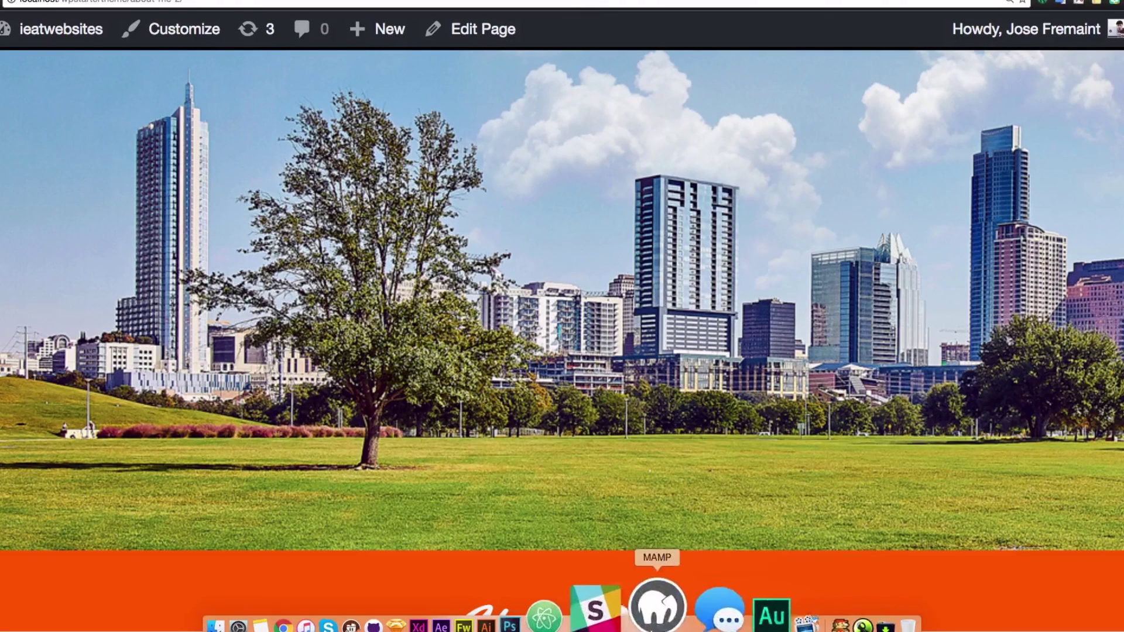
- In Atom, insert an empty class="" attribute after <img on line 7 of page-fullwidth.php
left_click(621, 609)
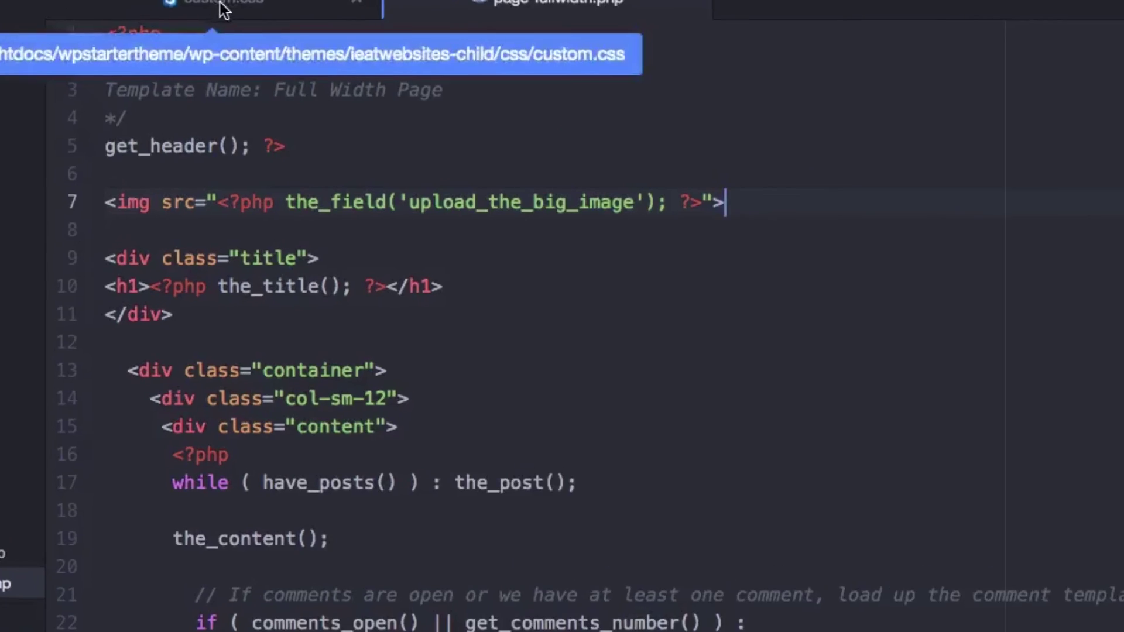
left_click(173, 2)
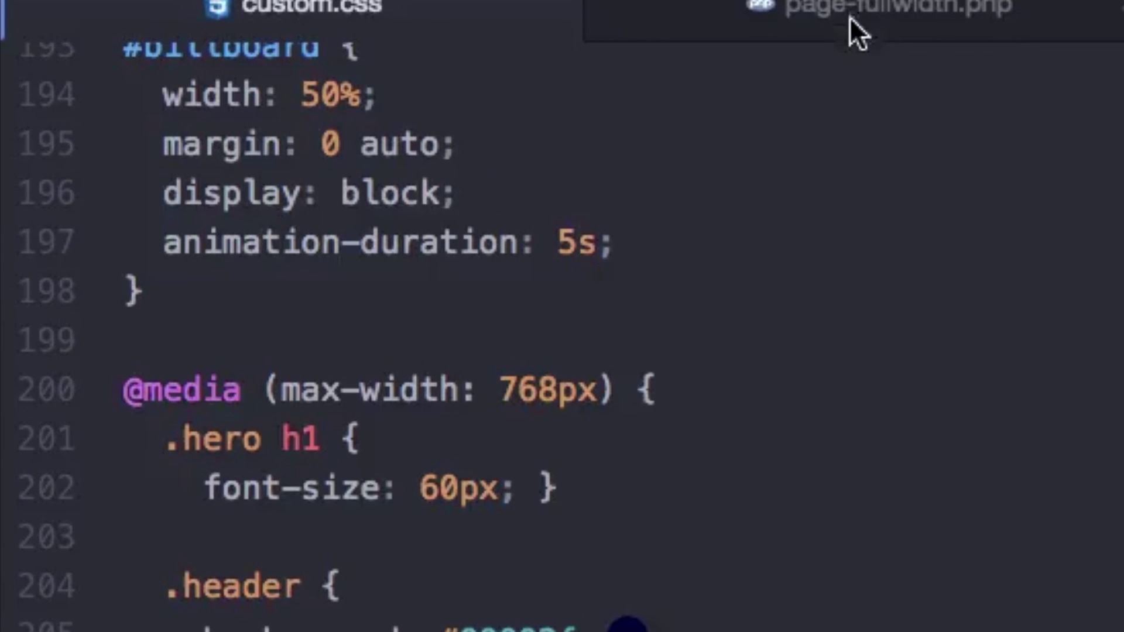
left_click(805, 15)
left_click(181, 360)
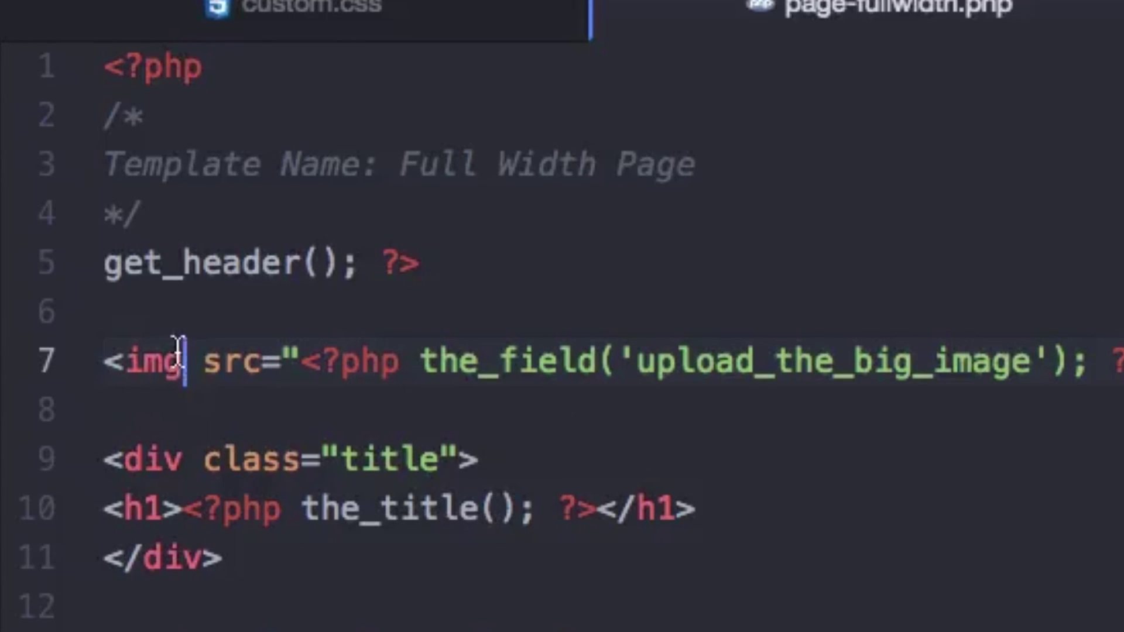
type("class=\"")
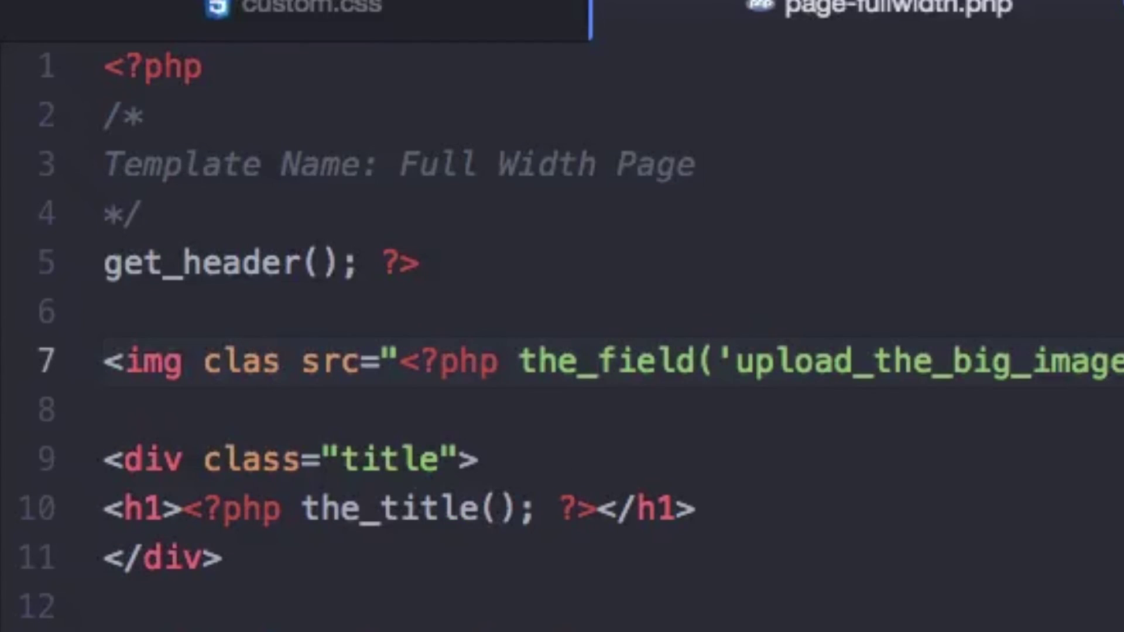
type("\"")
key("Left")
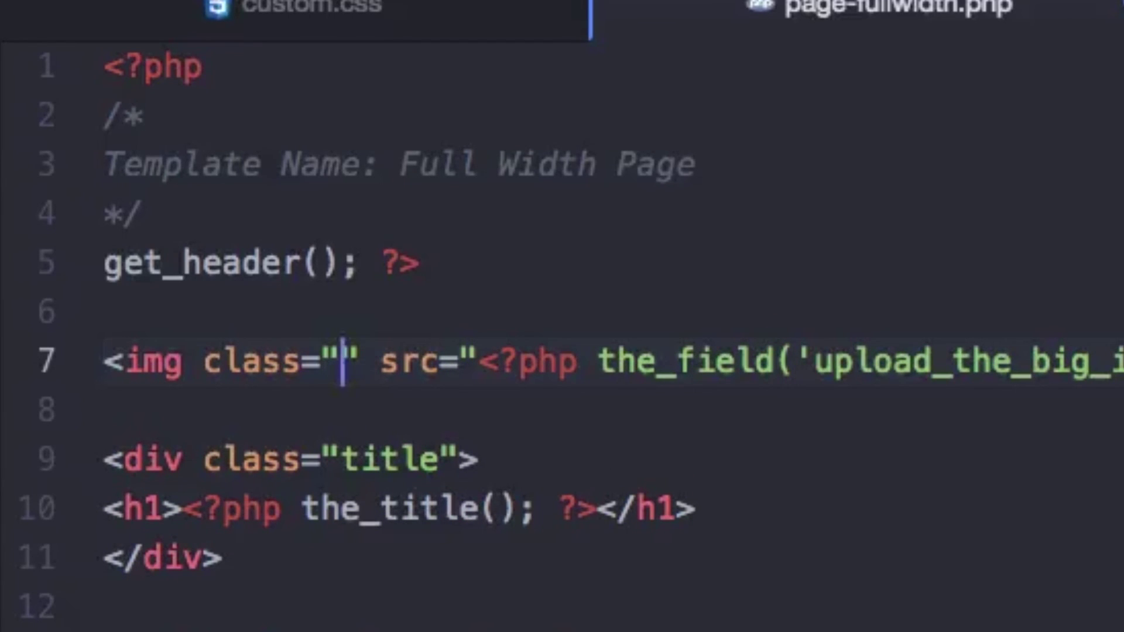
- Fill in the class value as bigimage, correcting the mistyped letters
type("ds")
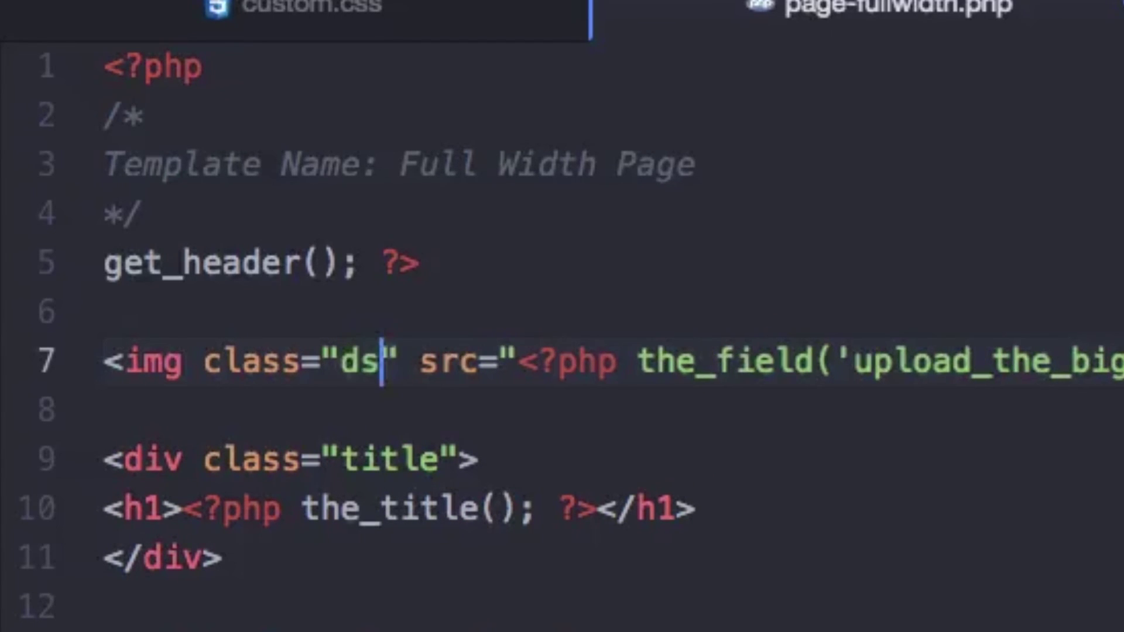
key("BackSpace")
key("BackSpace")
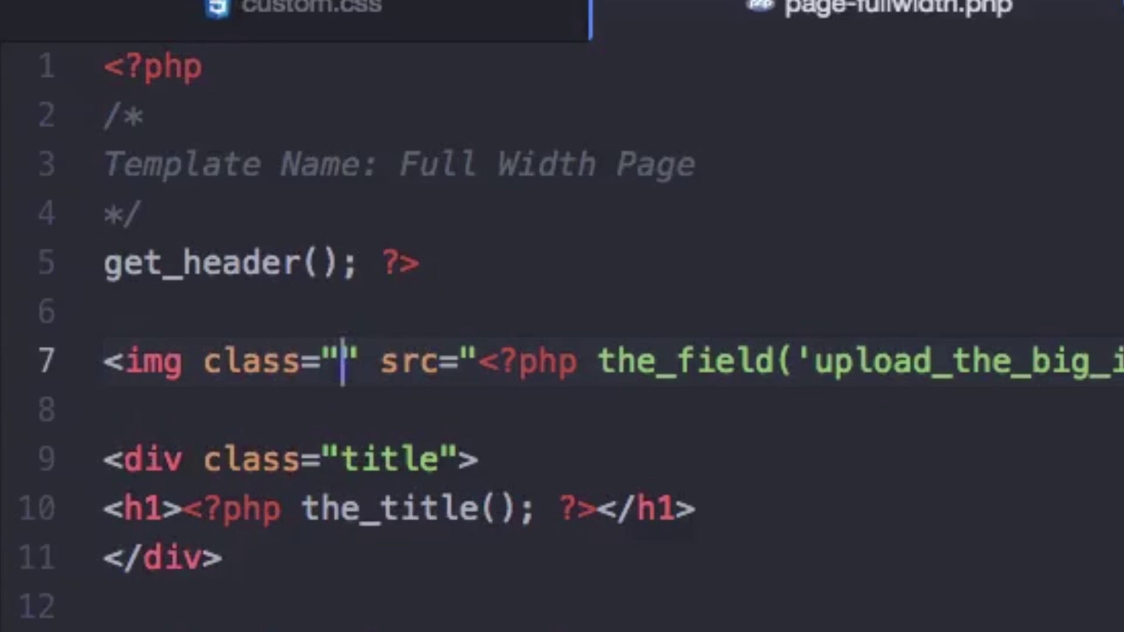
type("d")
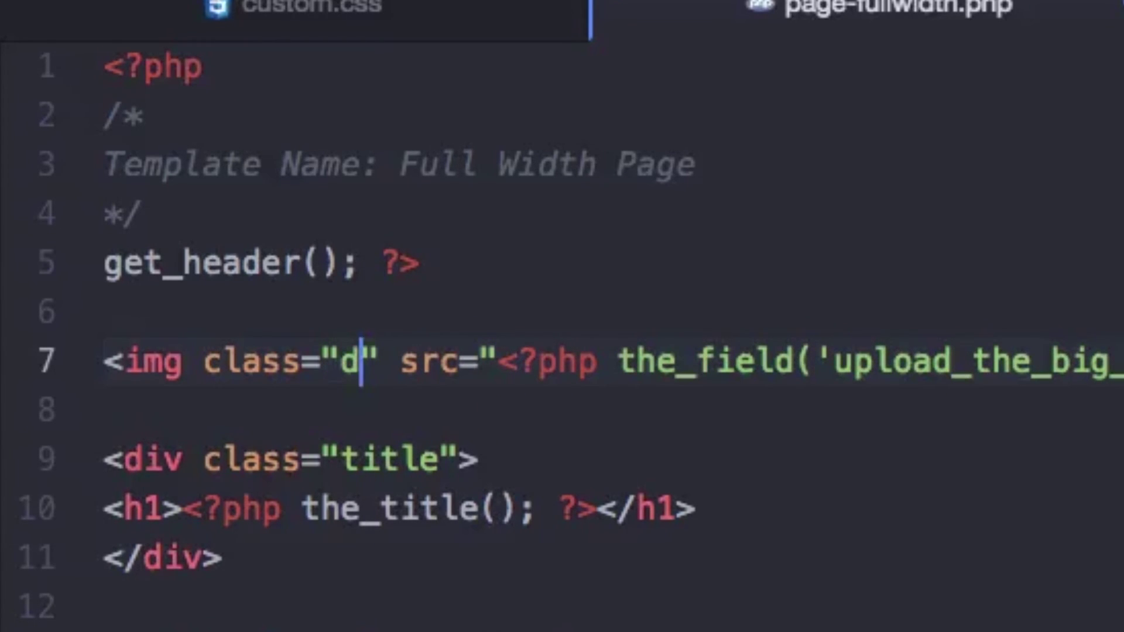
key("BackSpace")
type("bg")
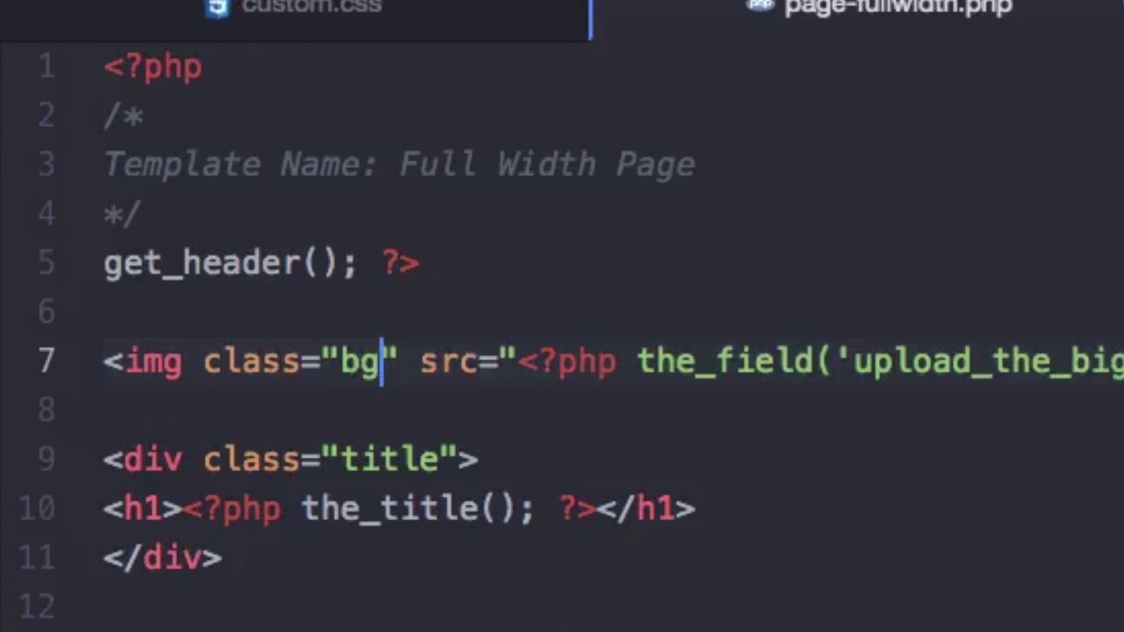
key("BackSpace")
type("igimage")
- Check the bigimage class name, then bring up custom.css and scroll to its end
left_click_drag(498, 353, 344, 353)
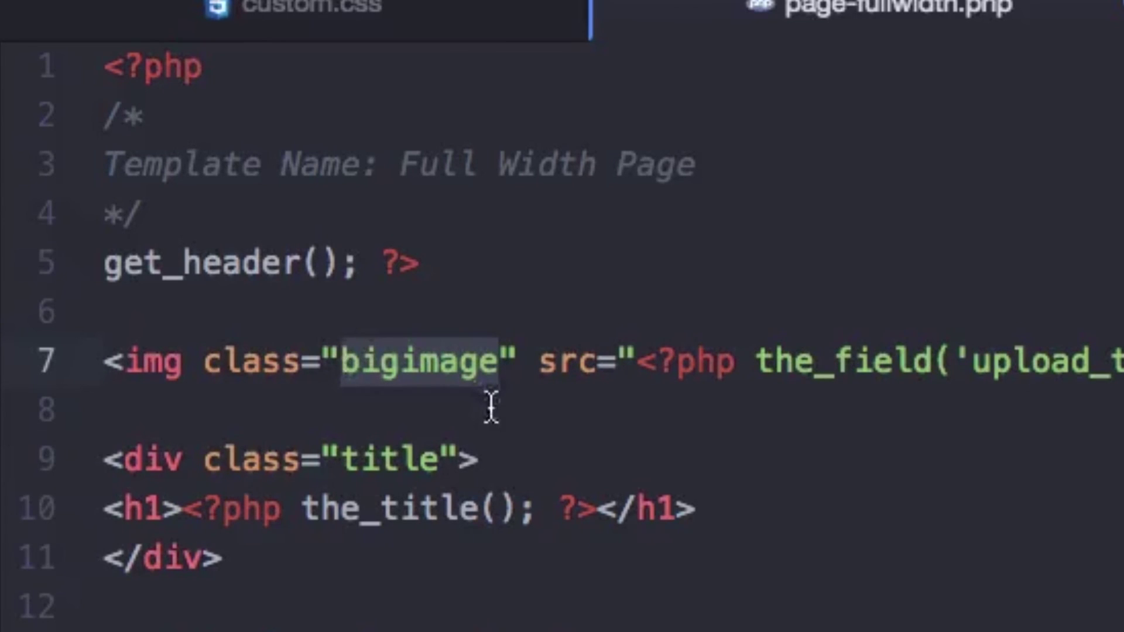
left_click(336, 360)
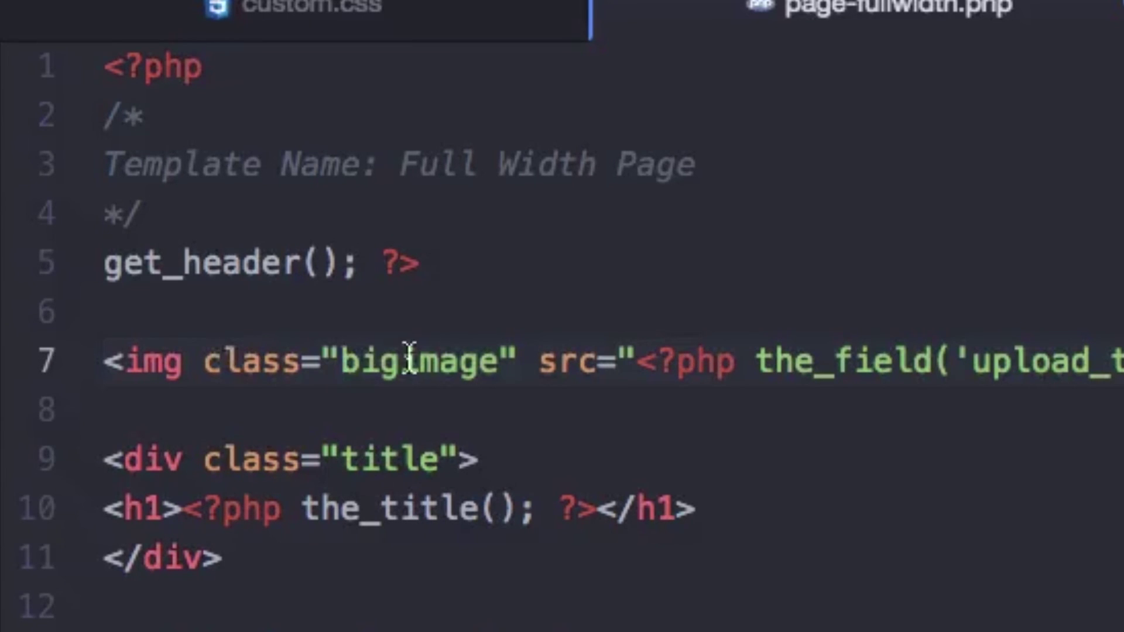
left_click(417, 15)
scroll(562, 316, "down", 7)
- Add a .bigimage { width: 100%; } rule at the end of custom.css
left_click(166, 557)
key("Return")
key("BackSpace")
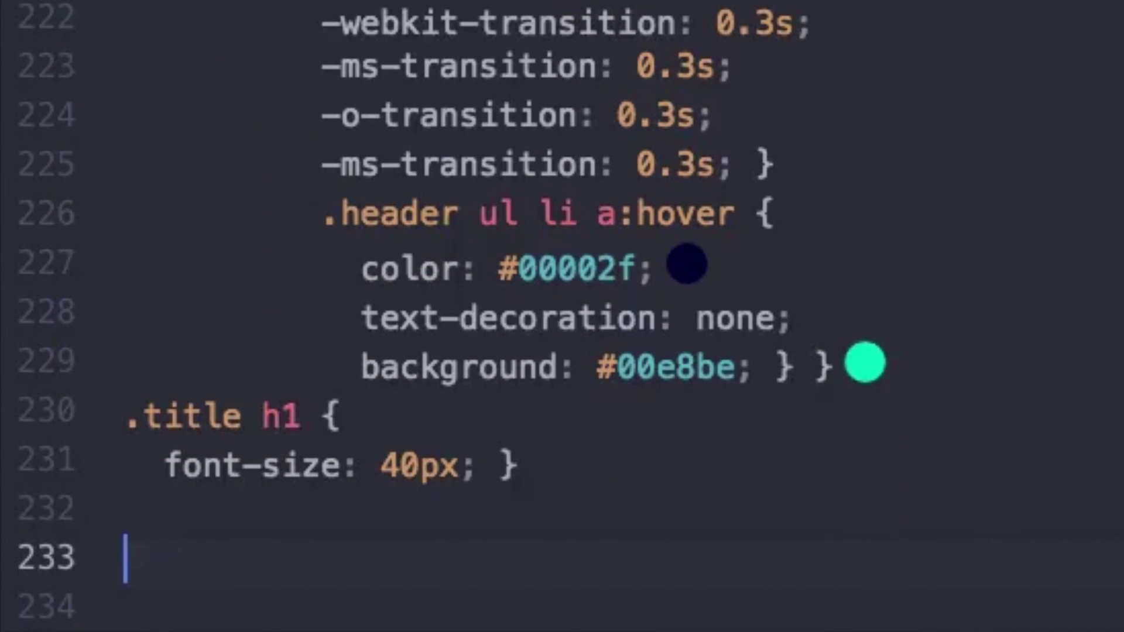
type(".bigimage {")
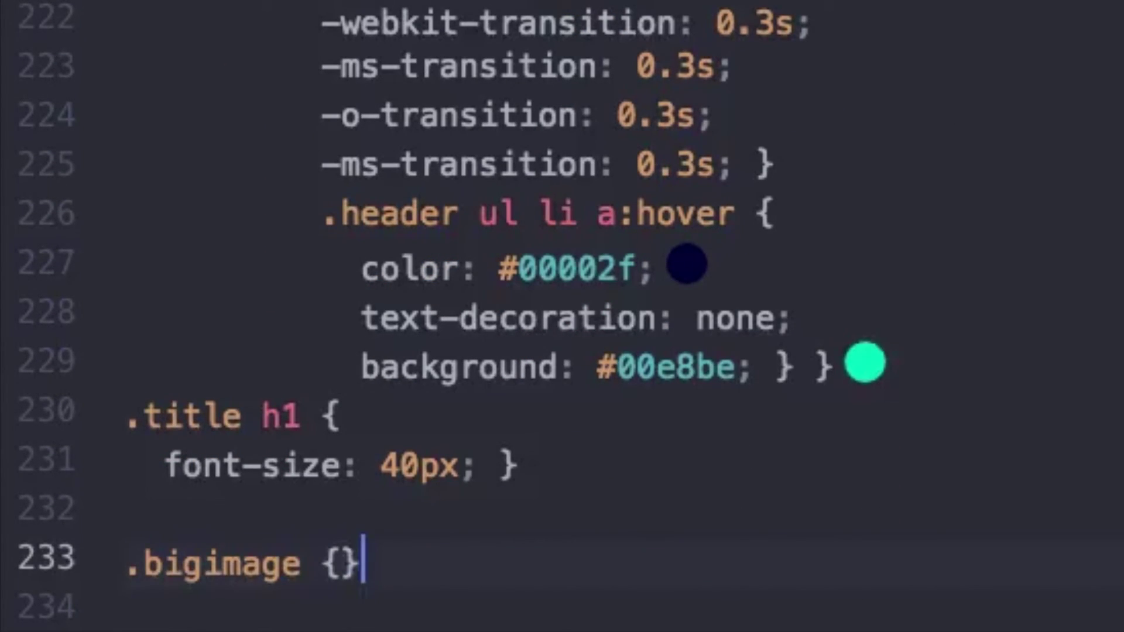
key("Return")
key("Return")
key("Up")
key("Tab")
type("width")
key("Return")
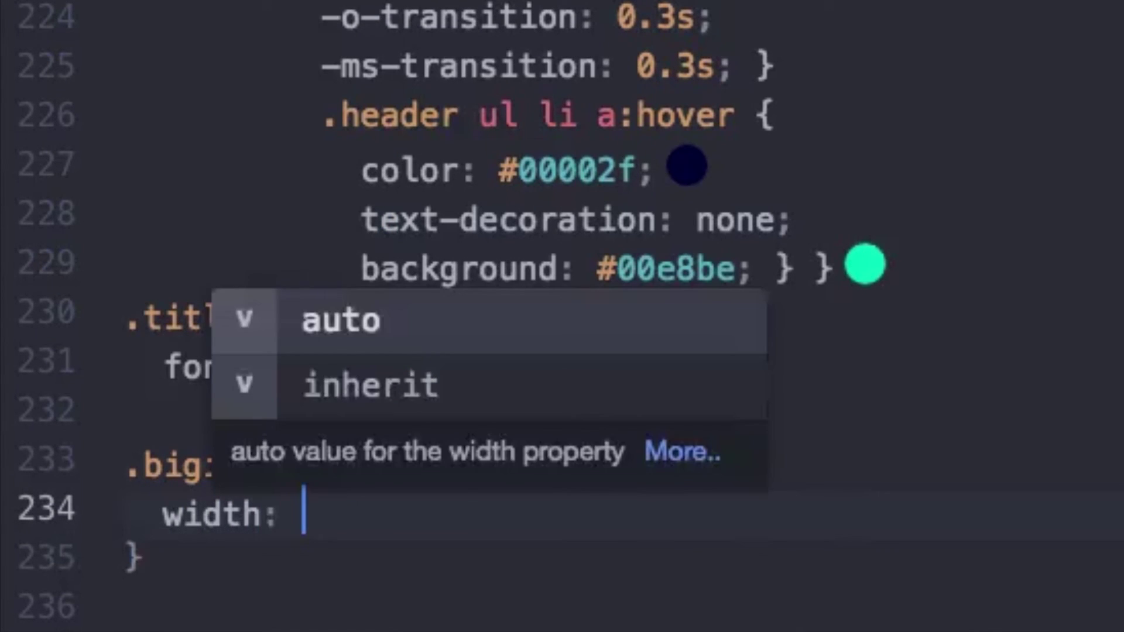
type("100%;")
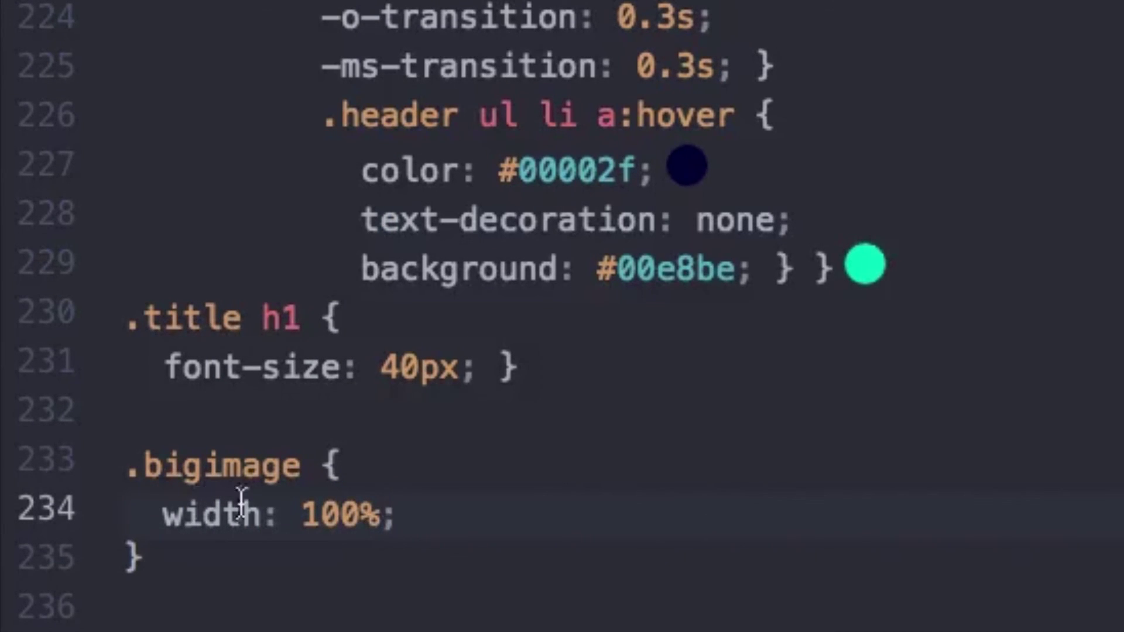
- Prefix the selector with img so the rule targets img.bigimage
left_click(129, 465)
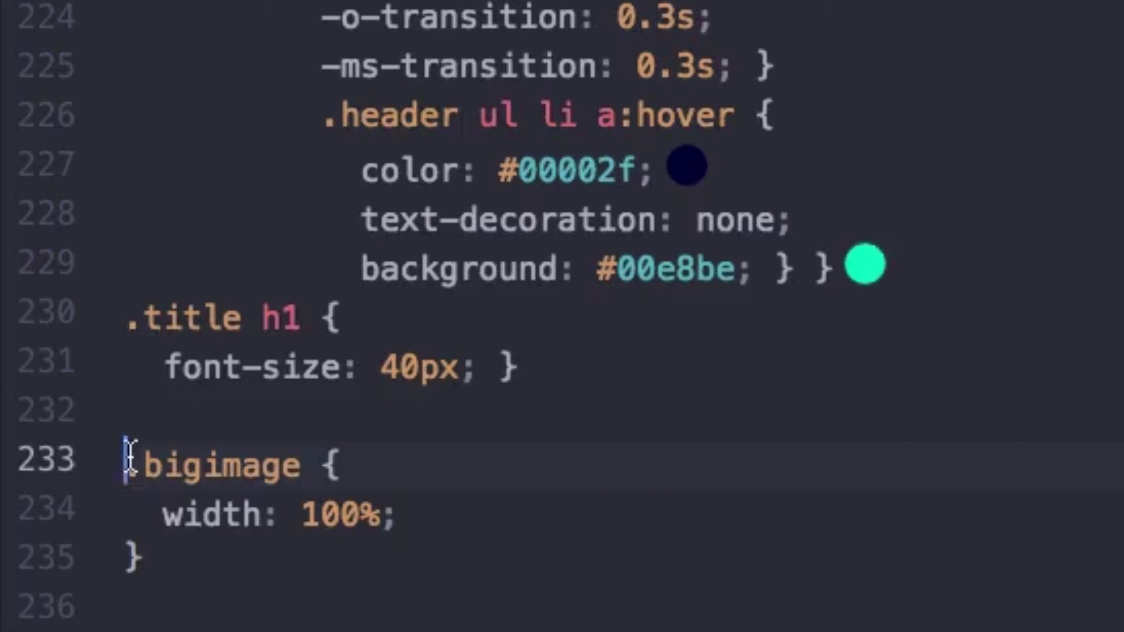
type("img")
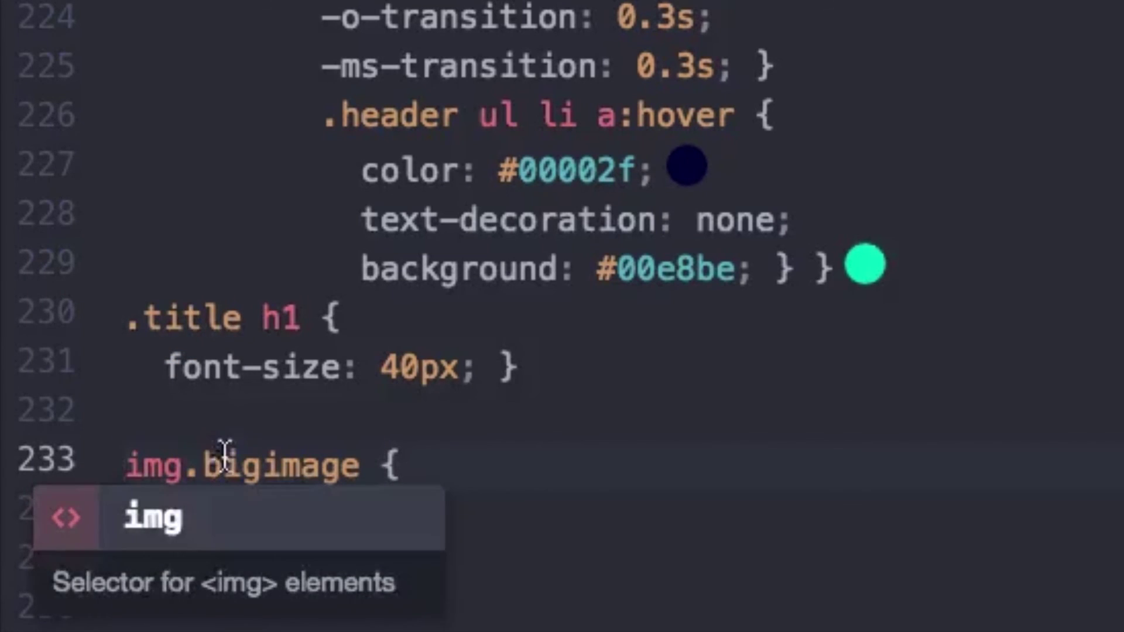
key("Escape")
left_click(421, 514)
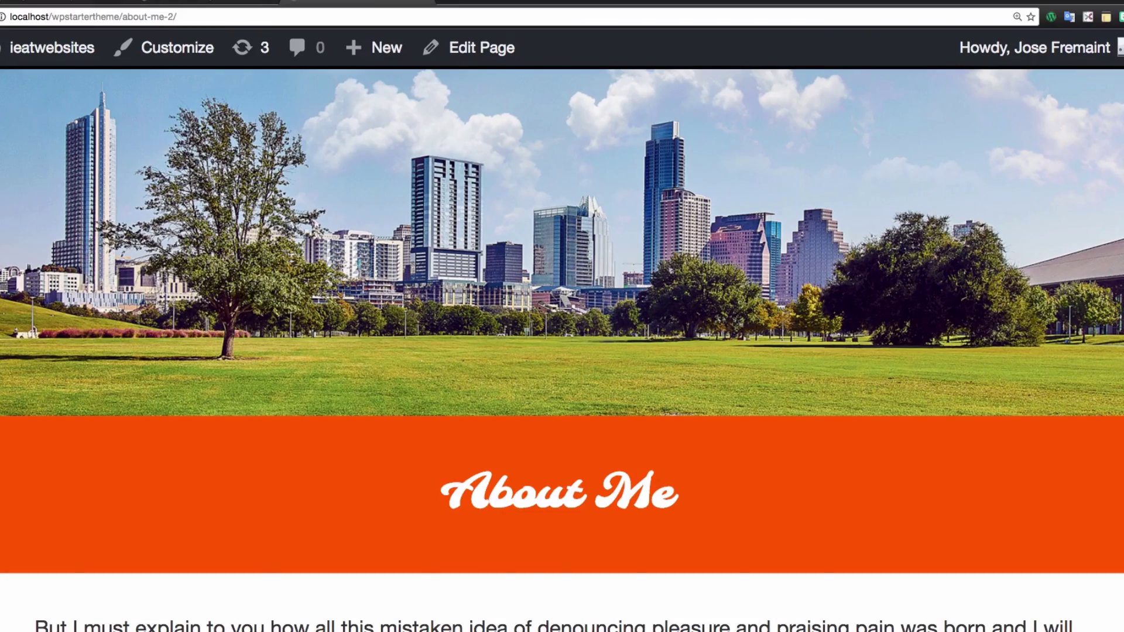
- Open the About Me page for editing and remove the current Big Image
scroll(492, 293, "down", 4)
scroll(492, 95, "up", 5)
left_click(484, 55)
scroll(644, 279, "down", 3)
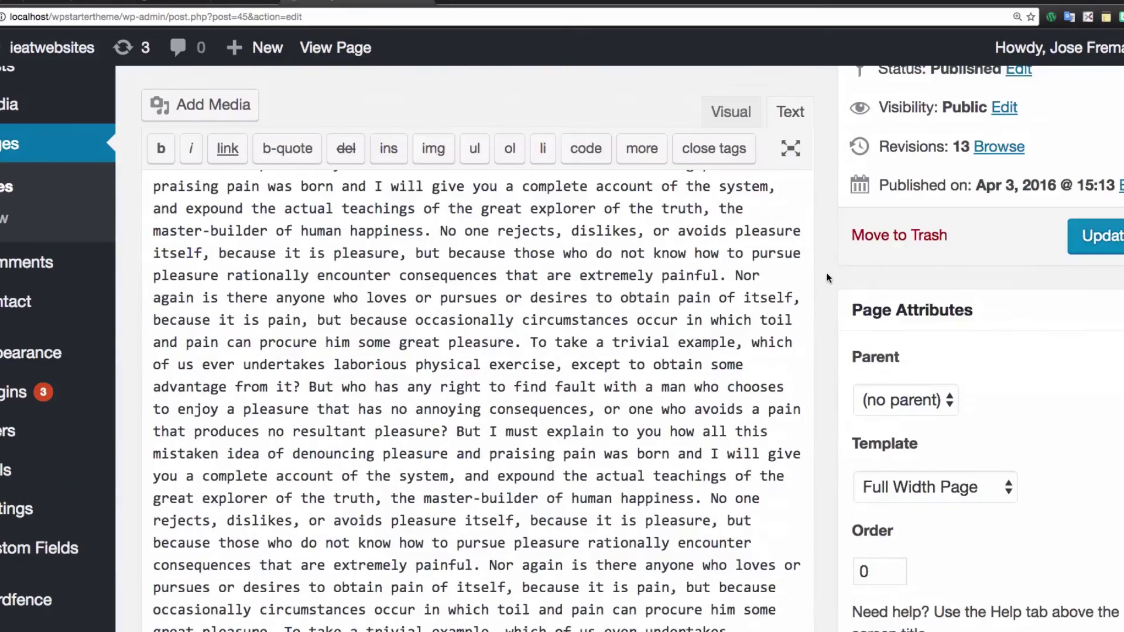
scroll(834, 271, "down", 10)
left_click(811, 369)
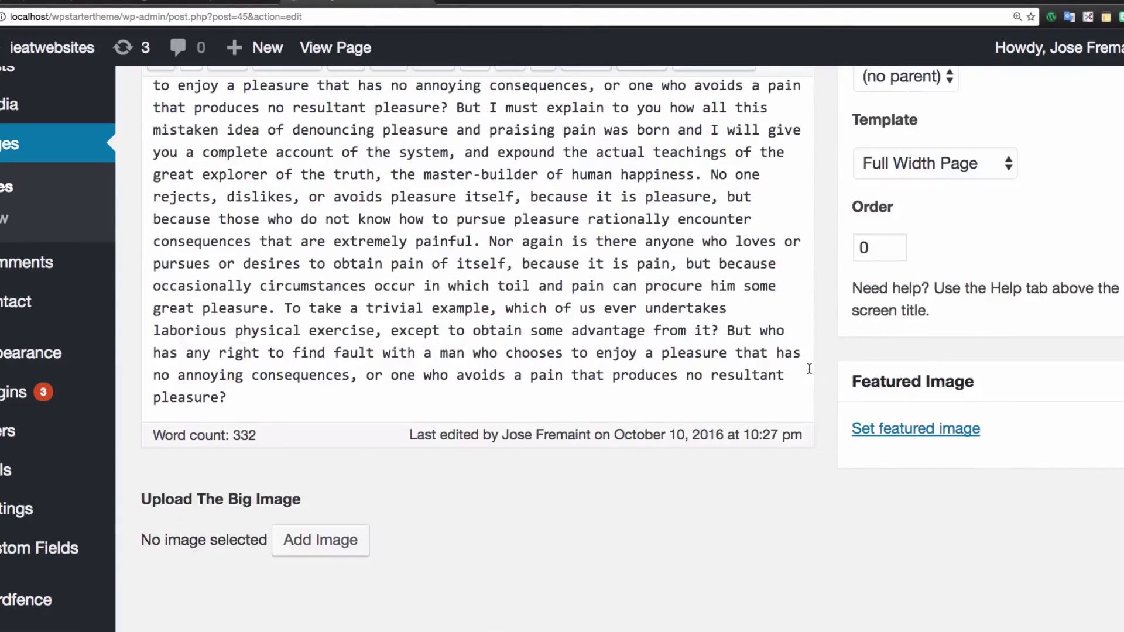
- Set cruise.jpeg as the new Big Image, update the page, and view it live
left_click(340, 542)
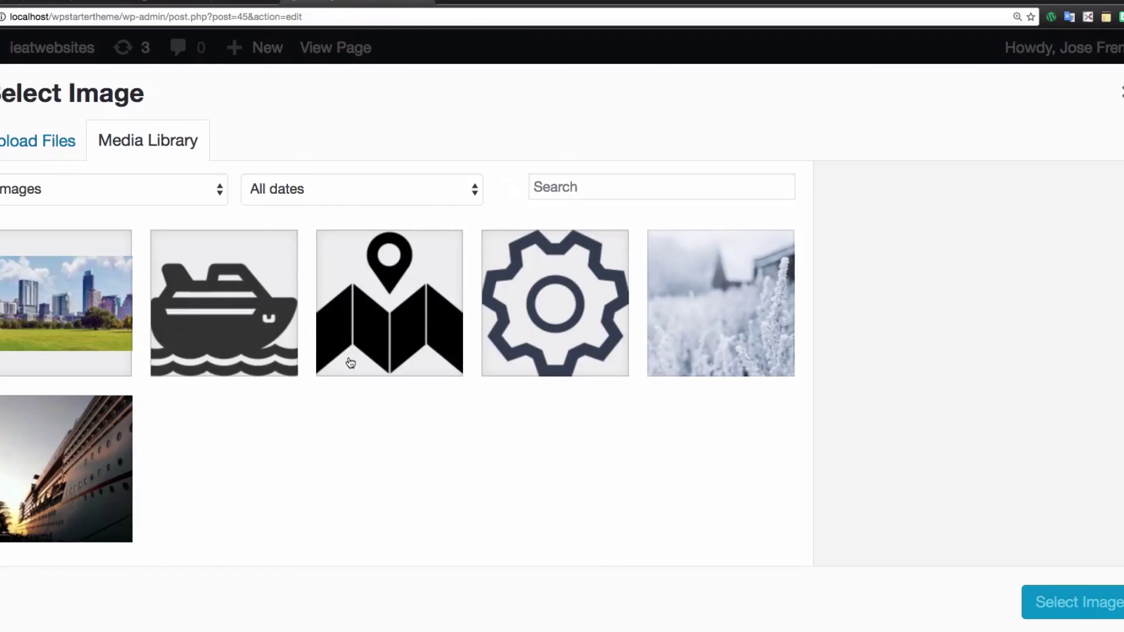
left_click(99, 431)
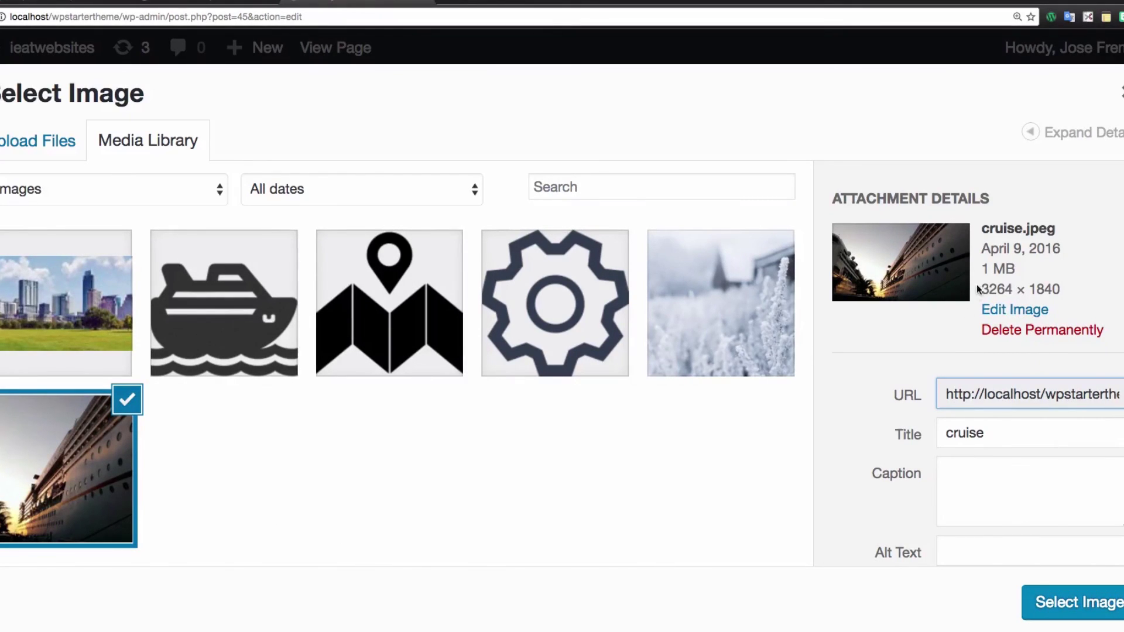
left_click(1056, 603)
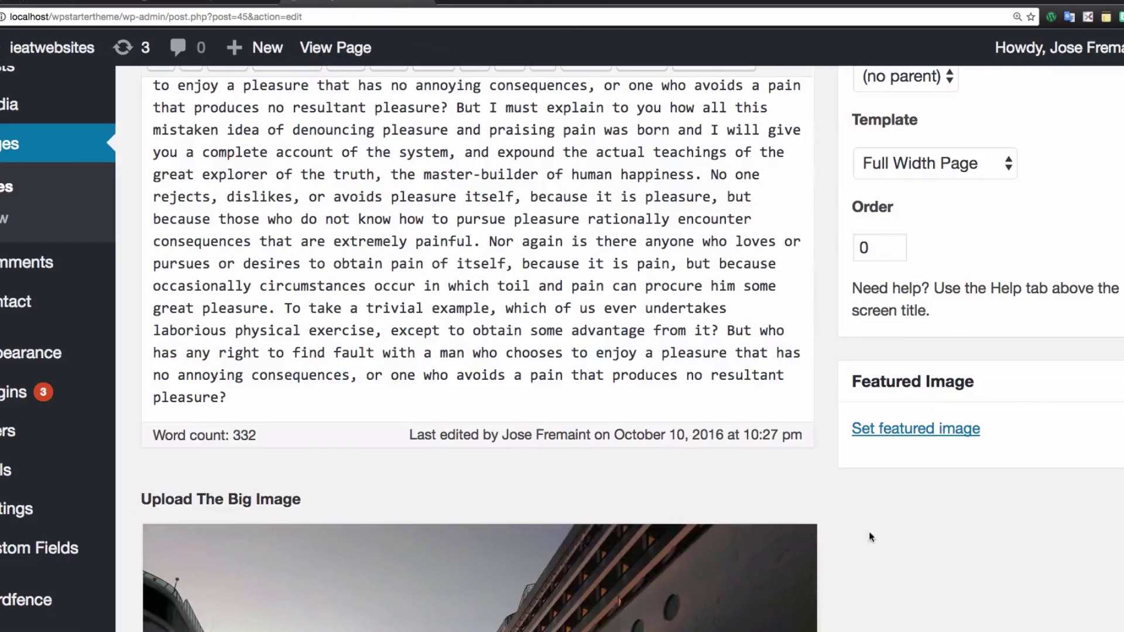
scroll(843, 468, "down", 4)
scroll(825, 381, "up", 10)
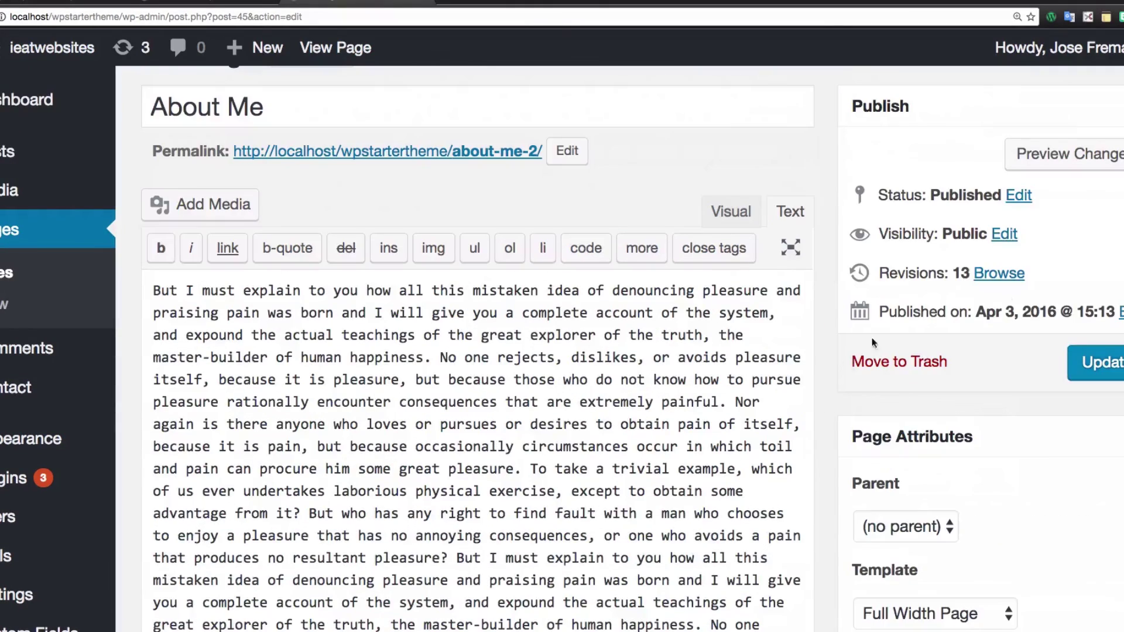
left_click(1088, 361)
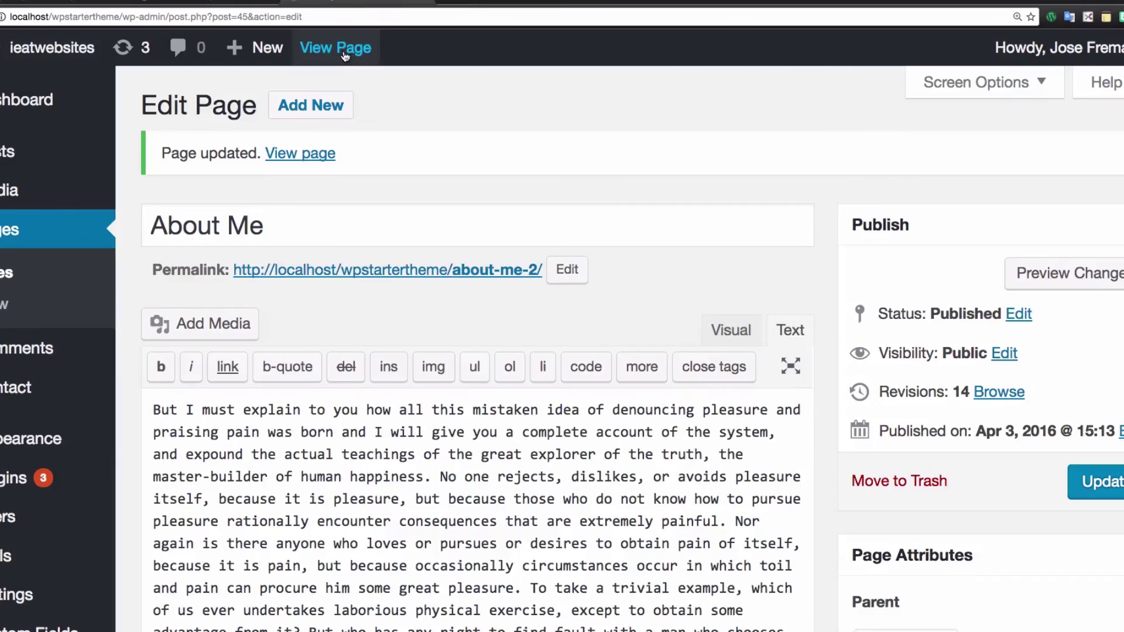
left_click(362, 62)
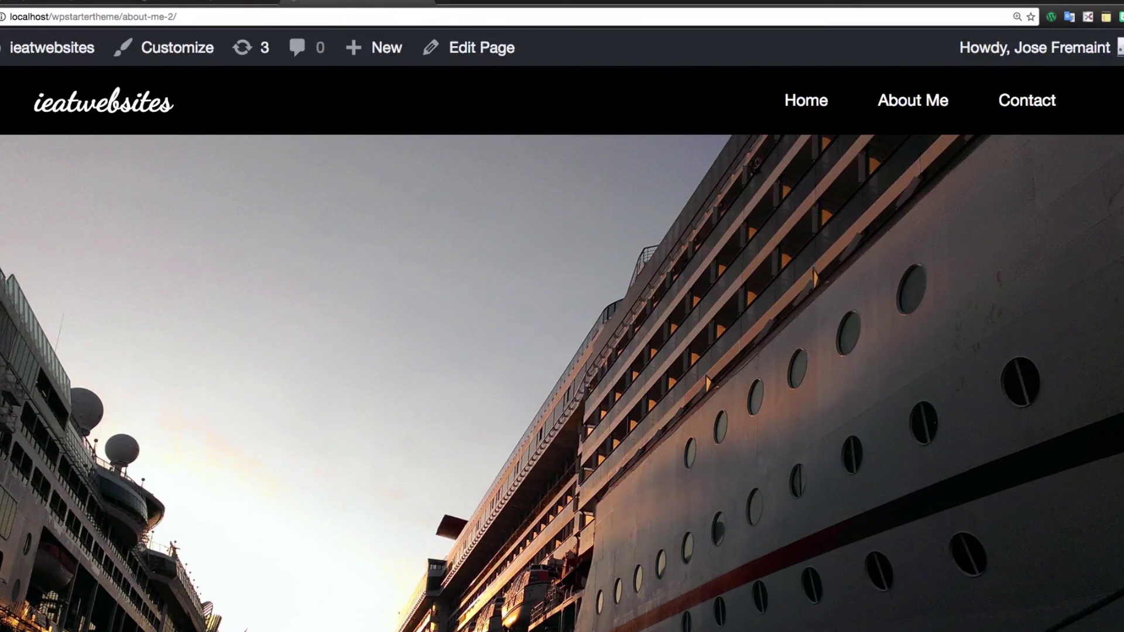
- Scroll the live About Me page and resize the browser window to check the full-width cruise photo
scroll(562, 351, "down", 10)
scroll(561, 351, "up", 10)
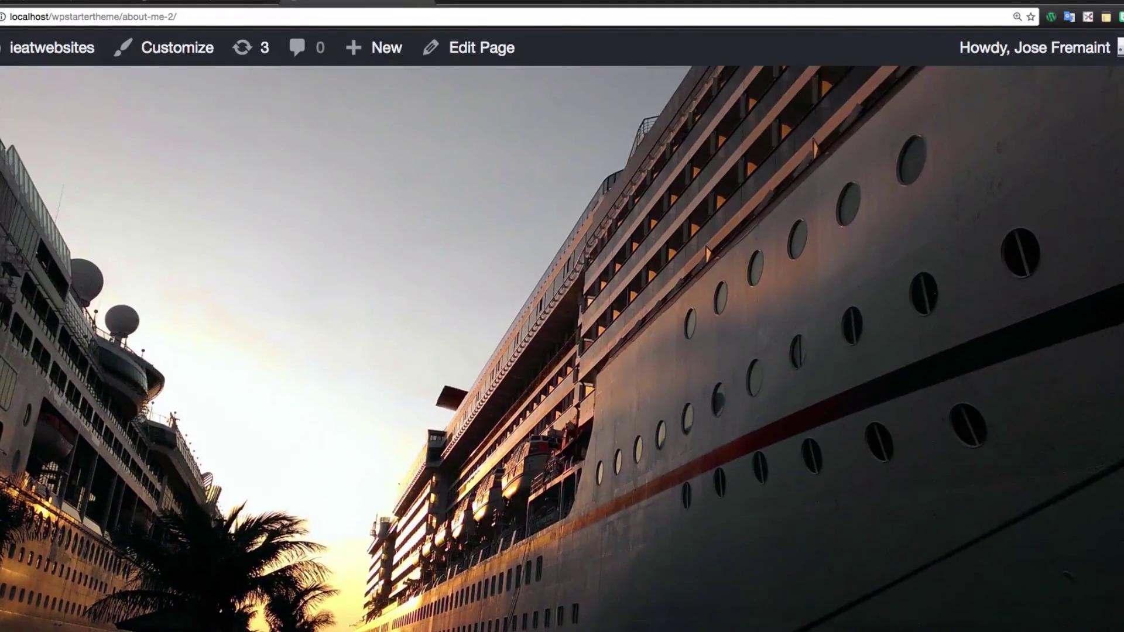
left_click_drag(1100, 151, 1123, 151)
scroll(918, 293, "down", 3)
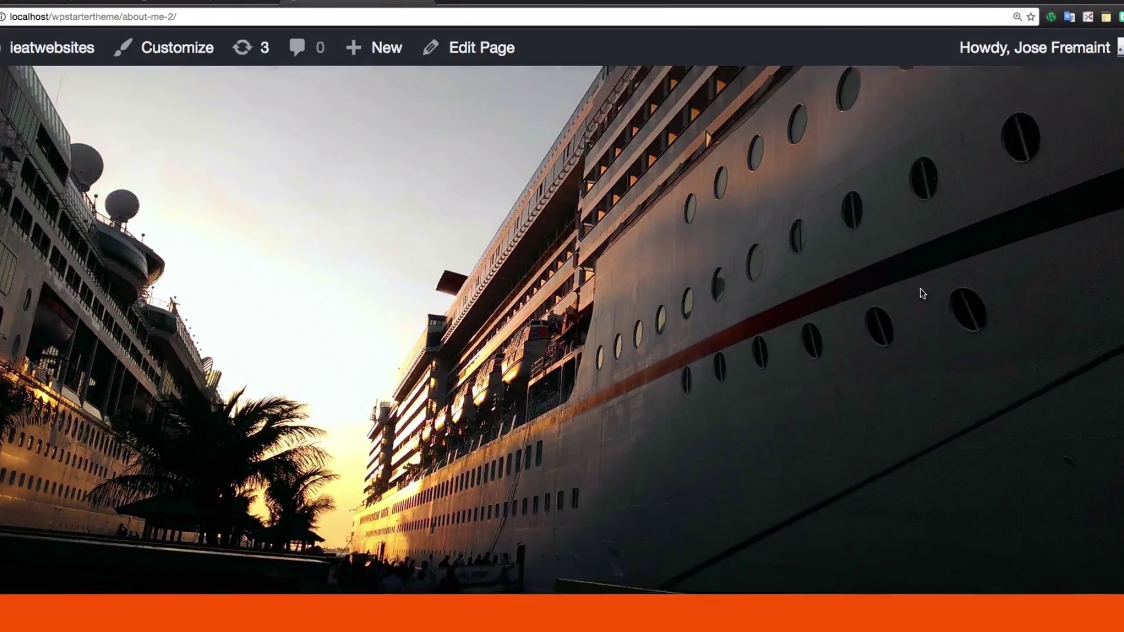
scroll(932, 290, "up", 5)
scroll(934, 290, "down", 3)
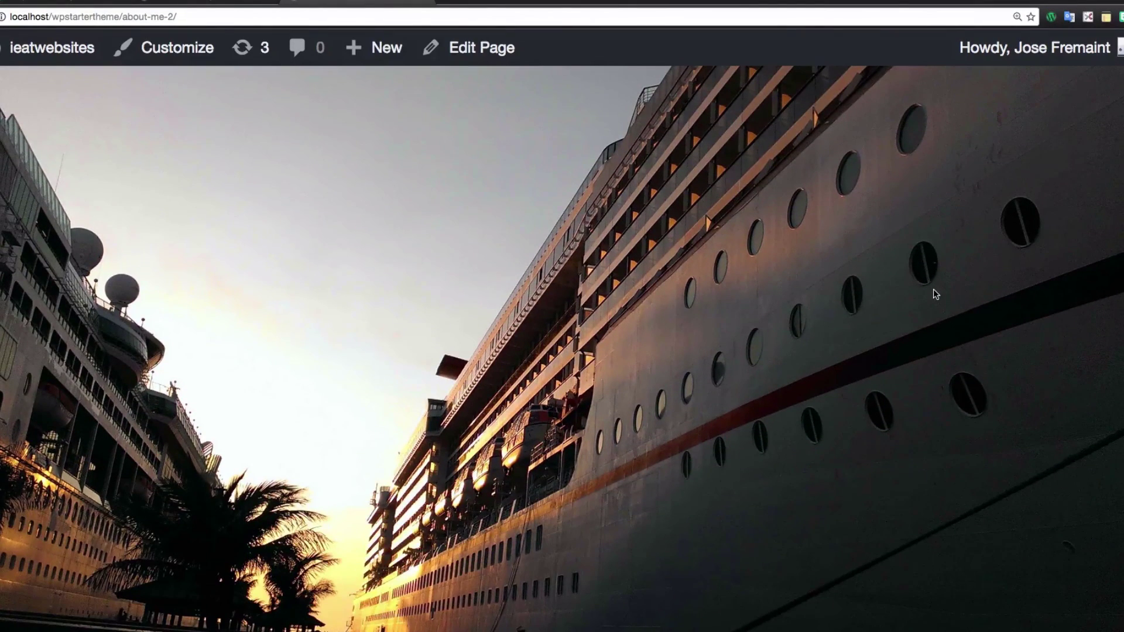